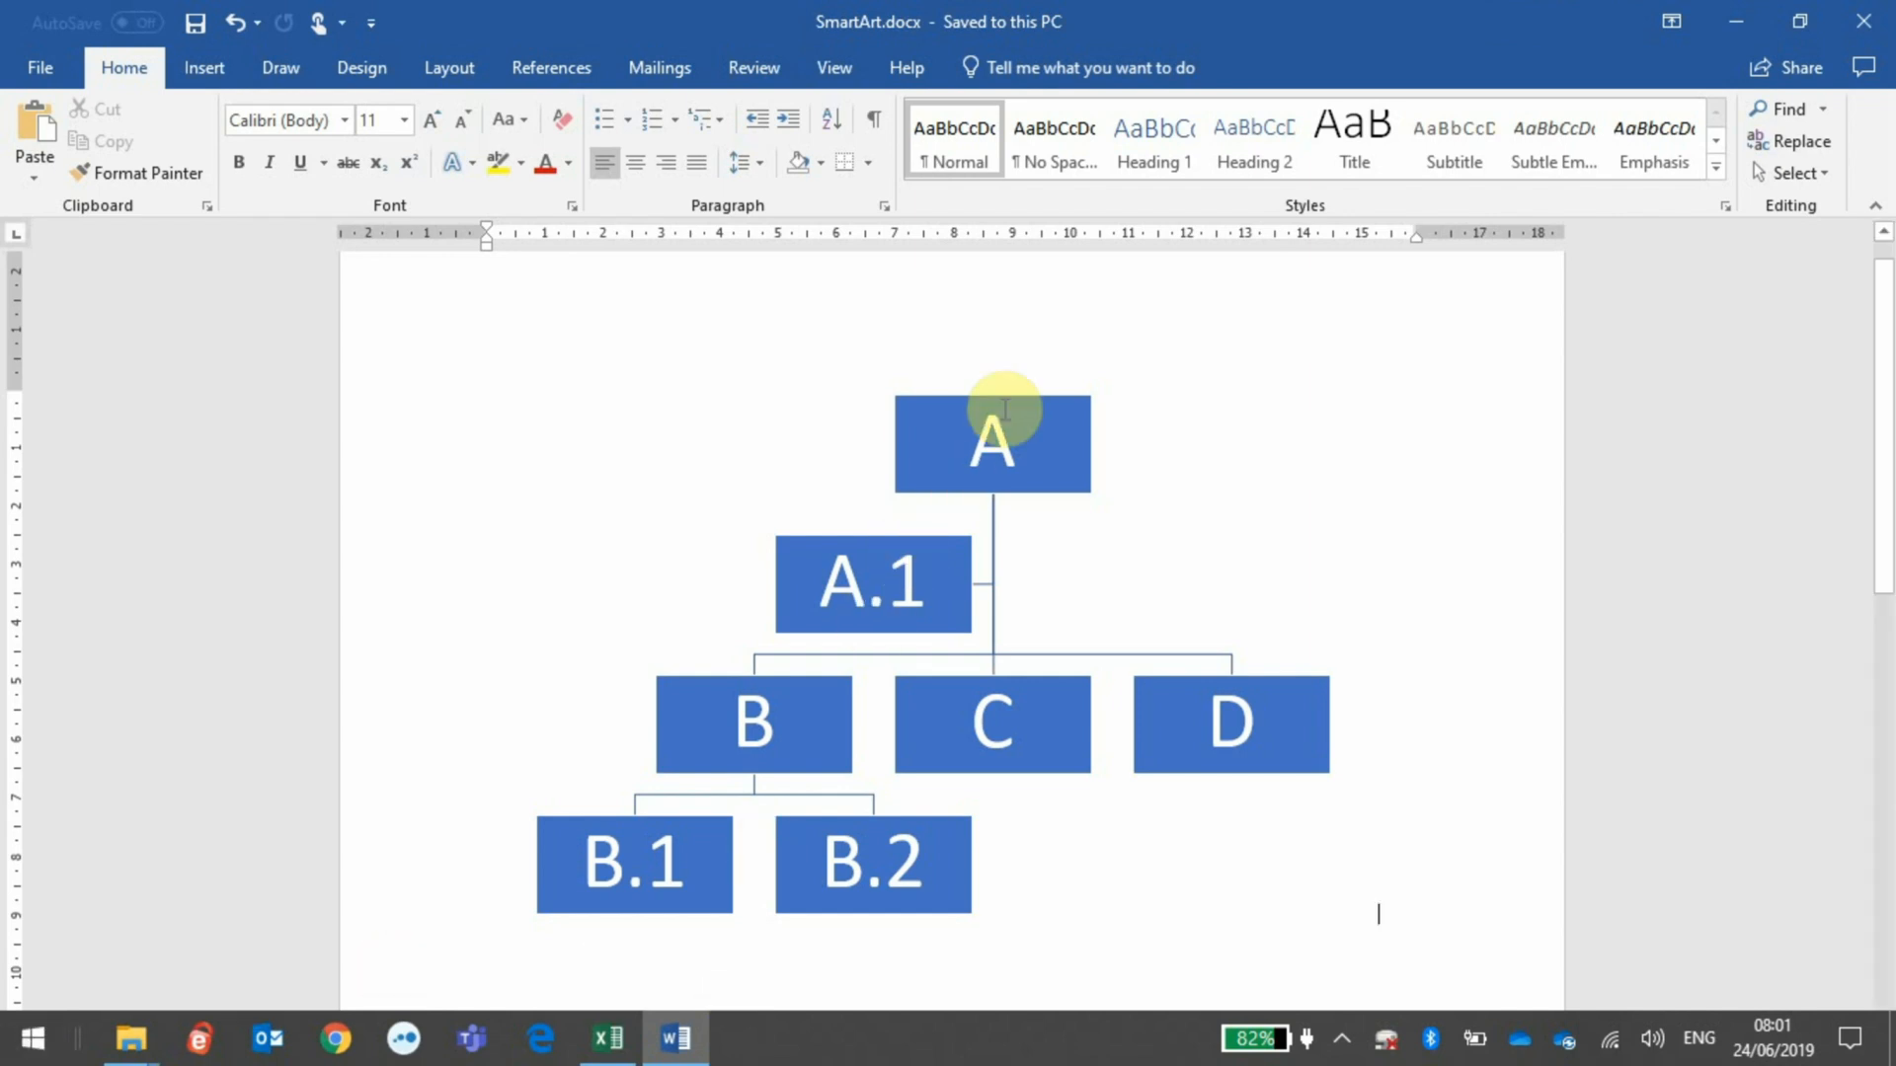
- Select shape A in the organization chart and compare the SmartArt Design and Format tools available for it
{"action": "left_click", "coordinate": [1004, 408]}
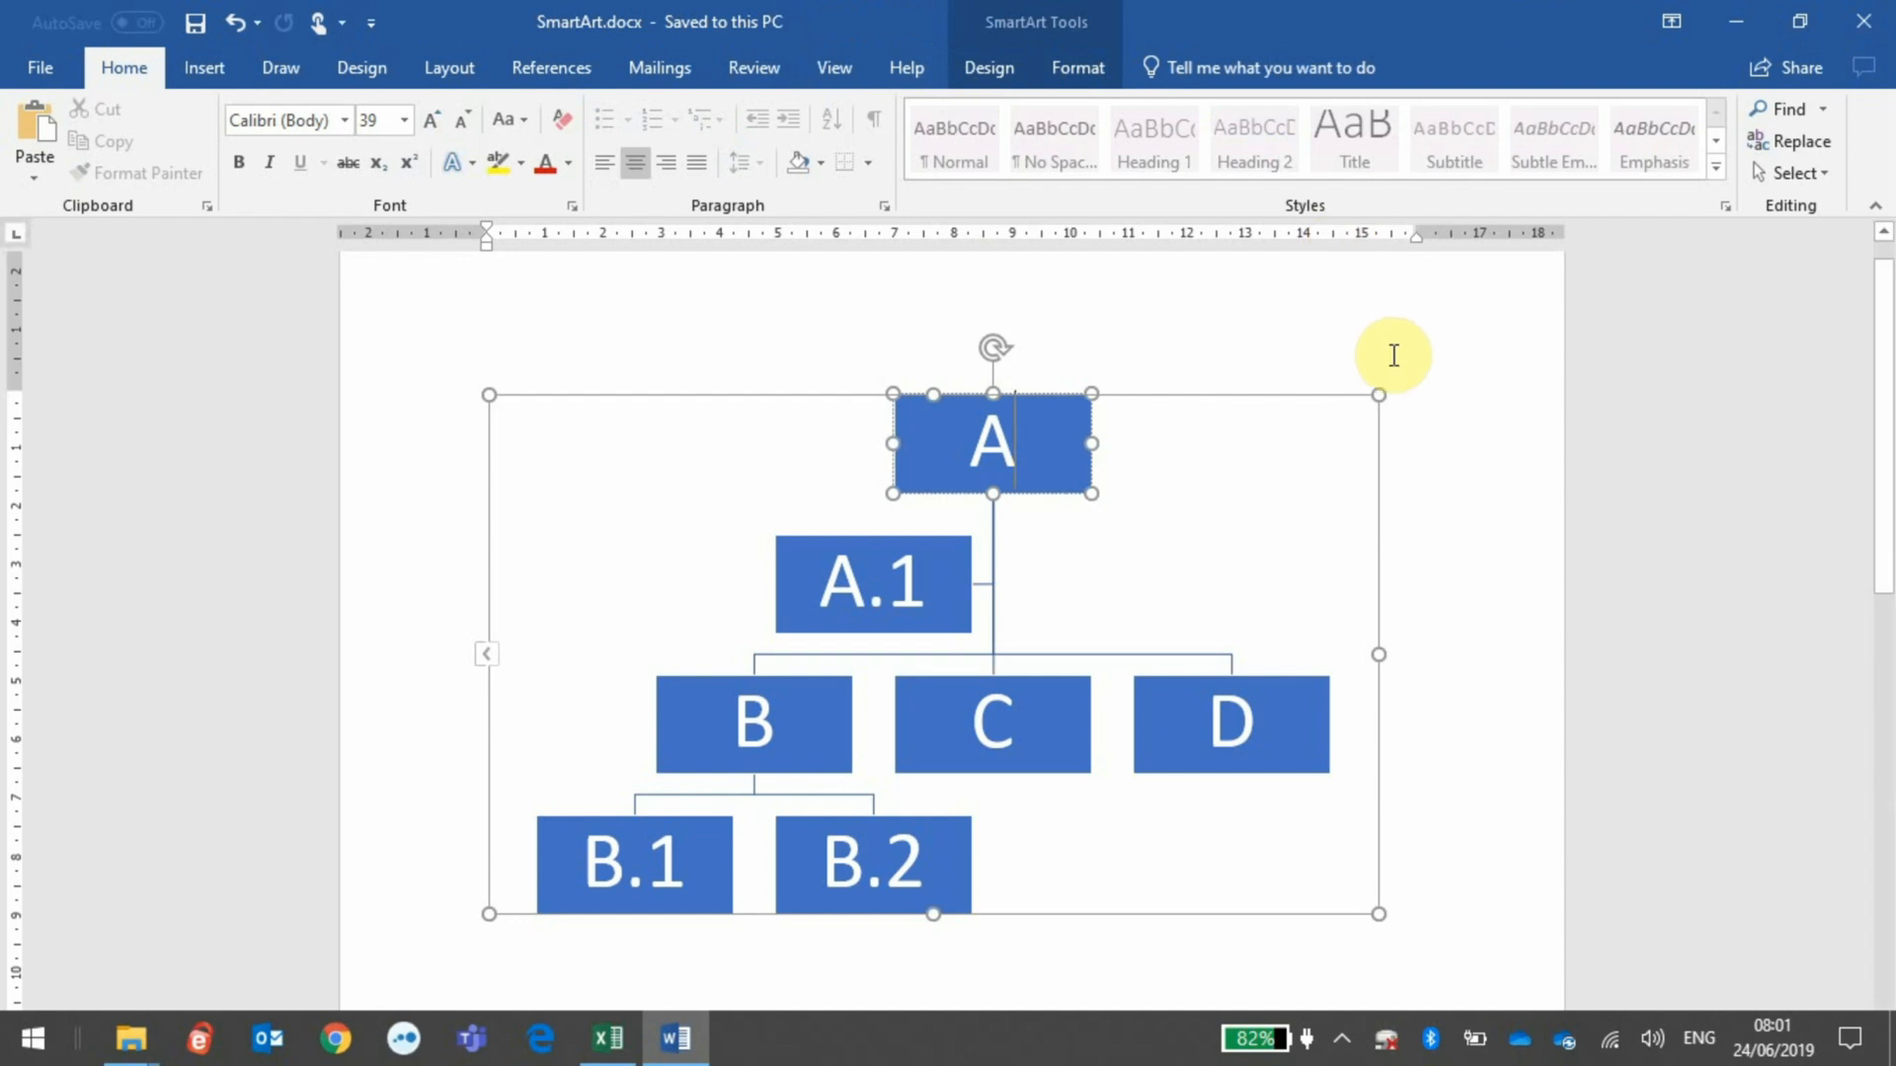
{"action": "left_click", "coordinate": [1417, 430]}
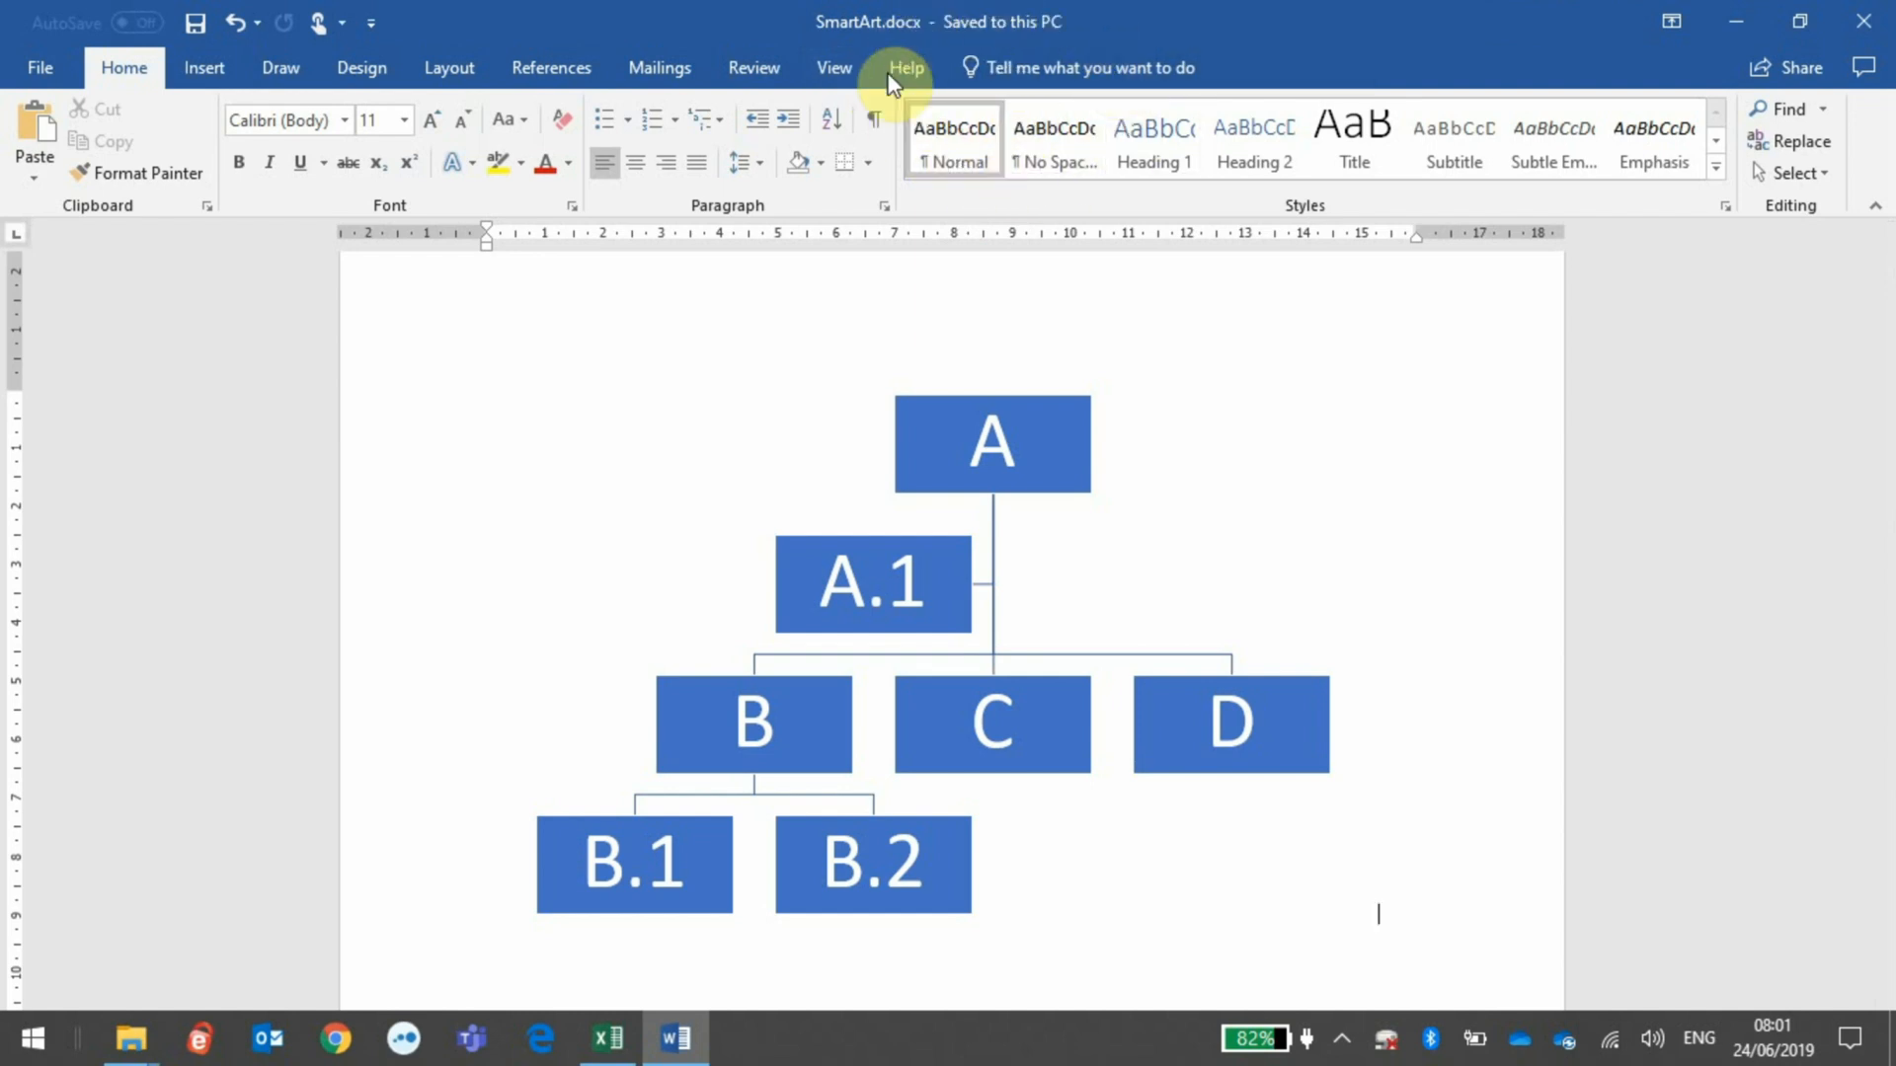
{"action": "left_click", "coordinate": [1091, 446]}
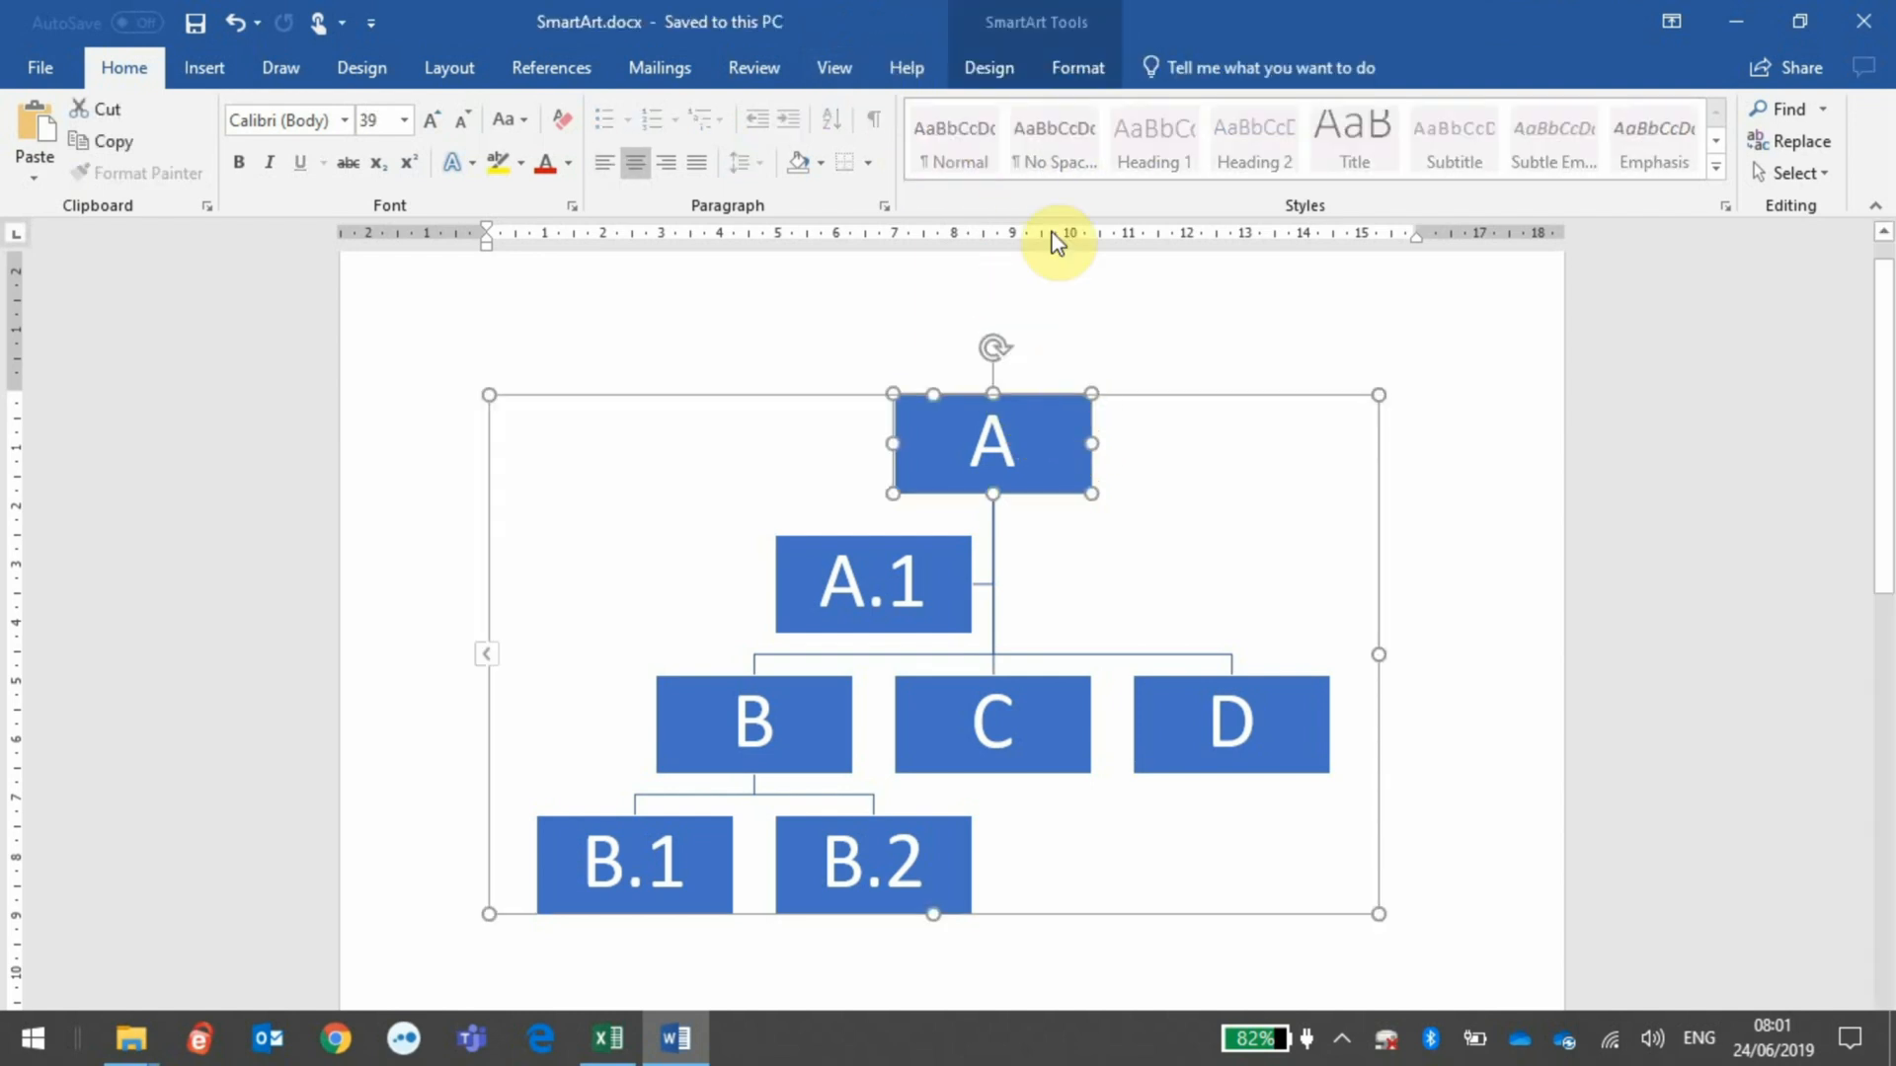
{"action": "left_click", "coordinate": [978, 68]}
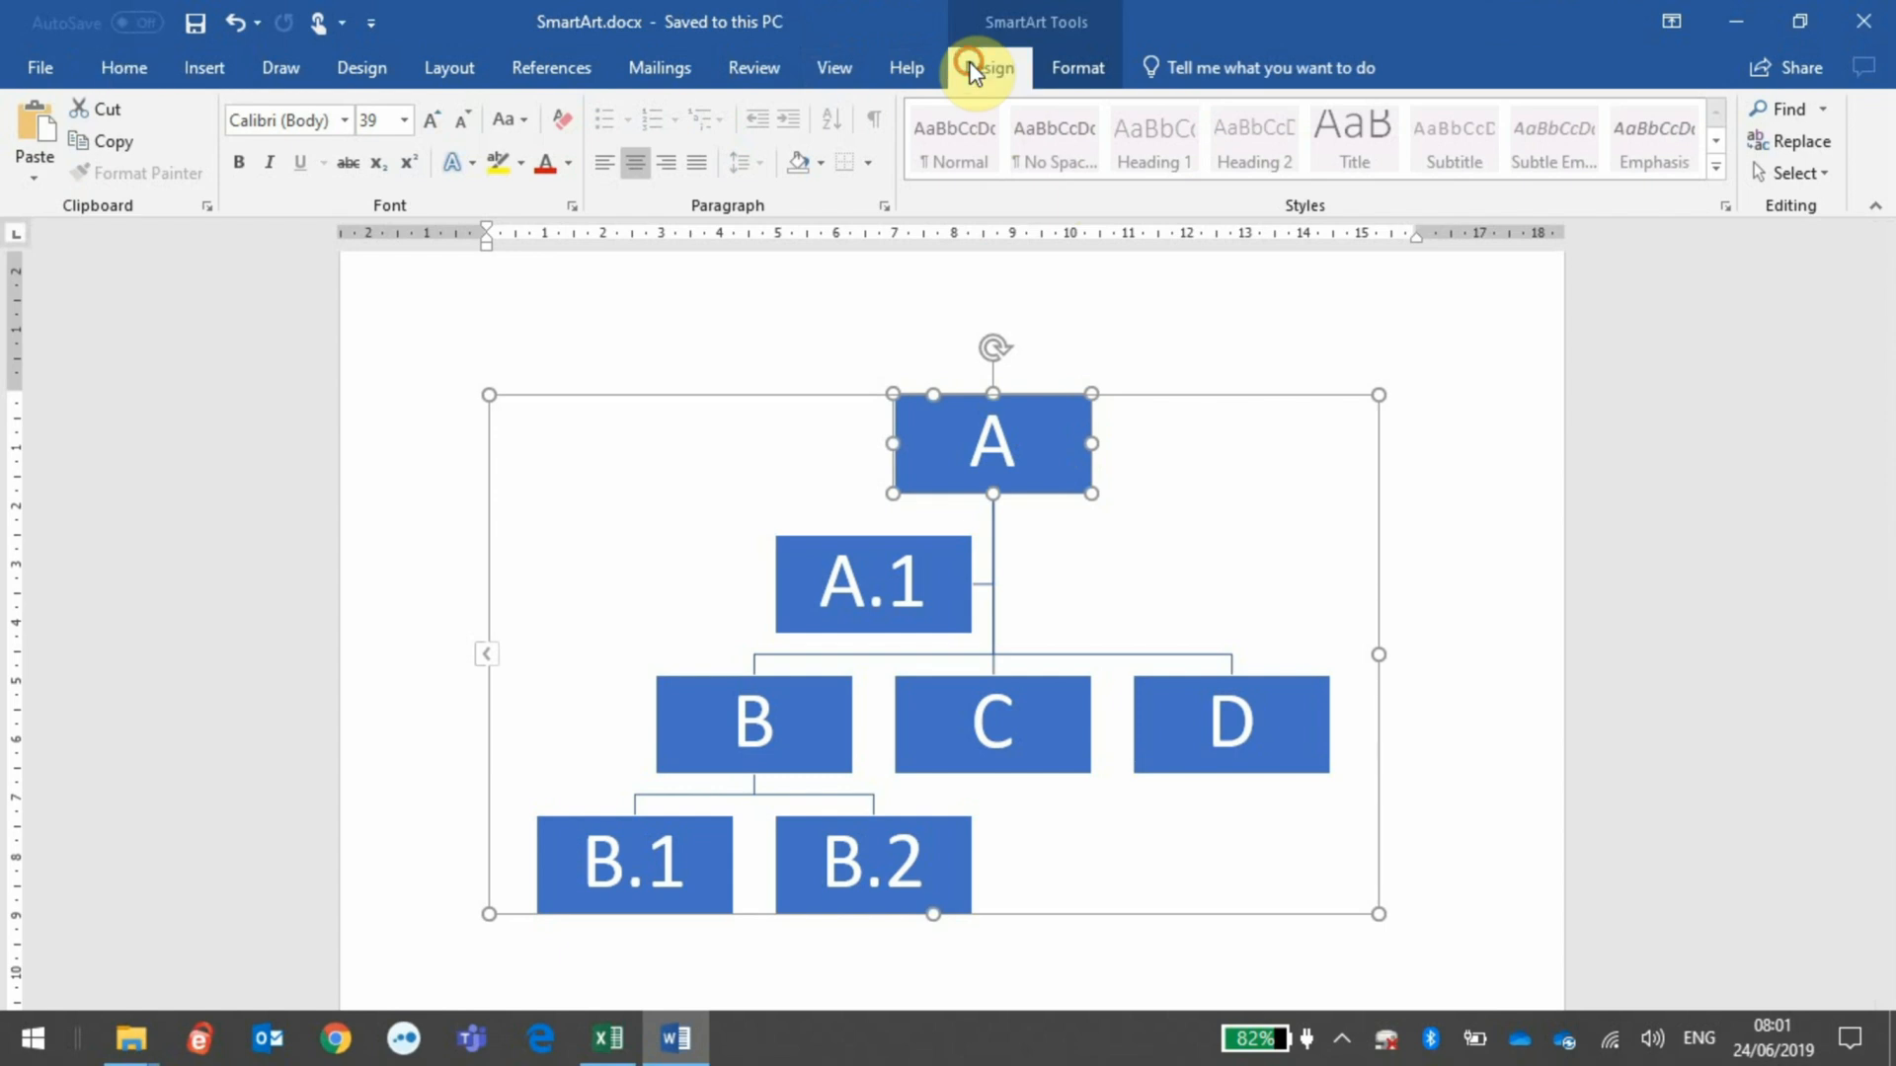
{"action": "left_click", "coordinate": [1098, 77]}
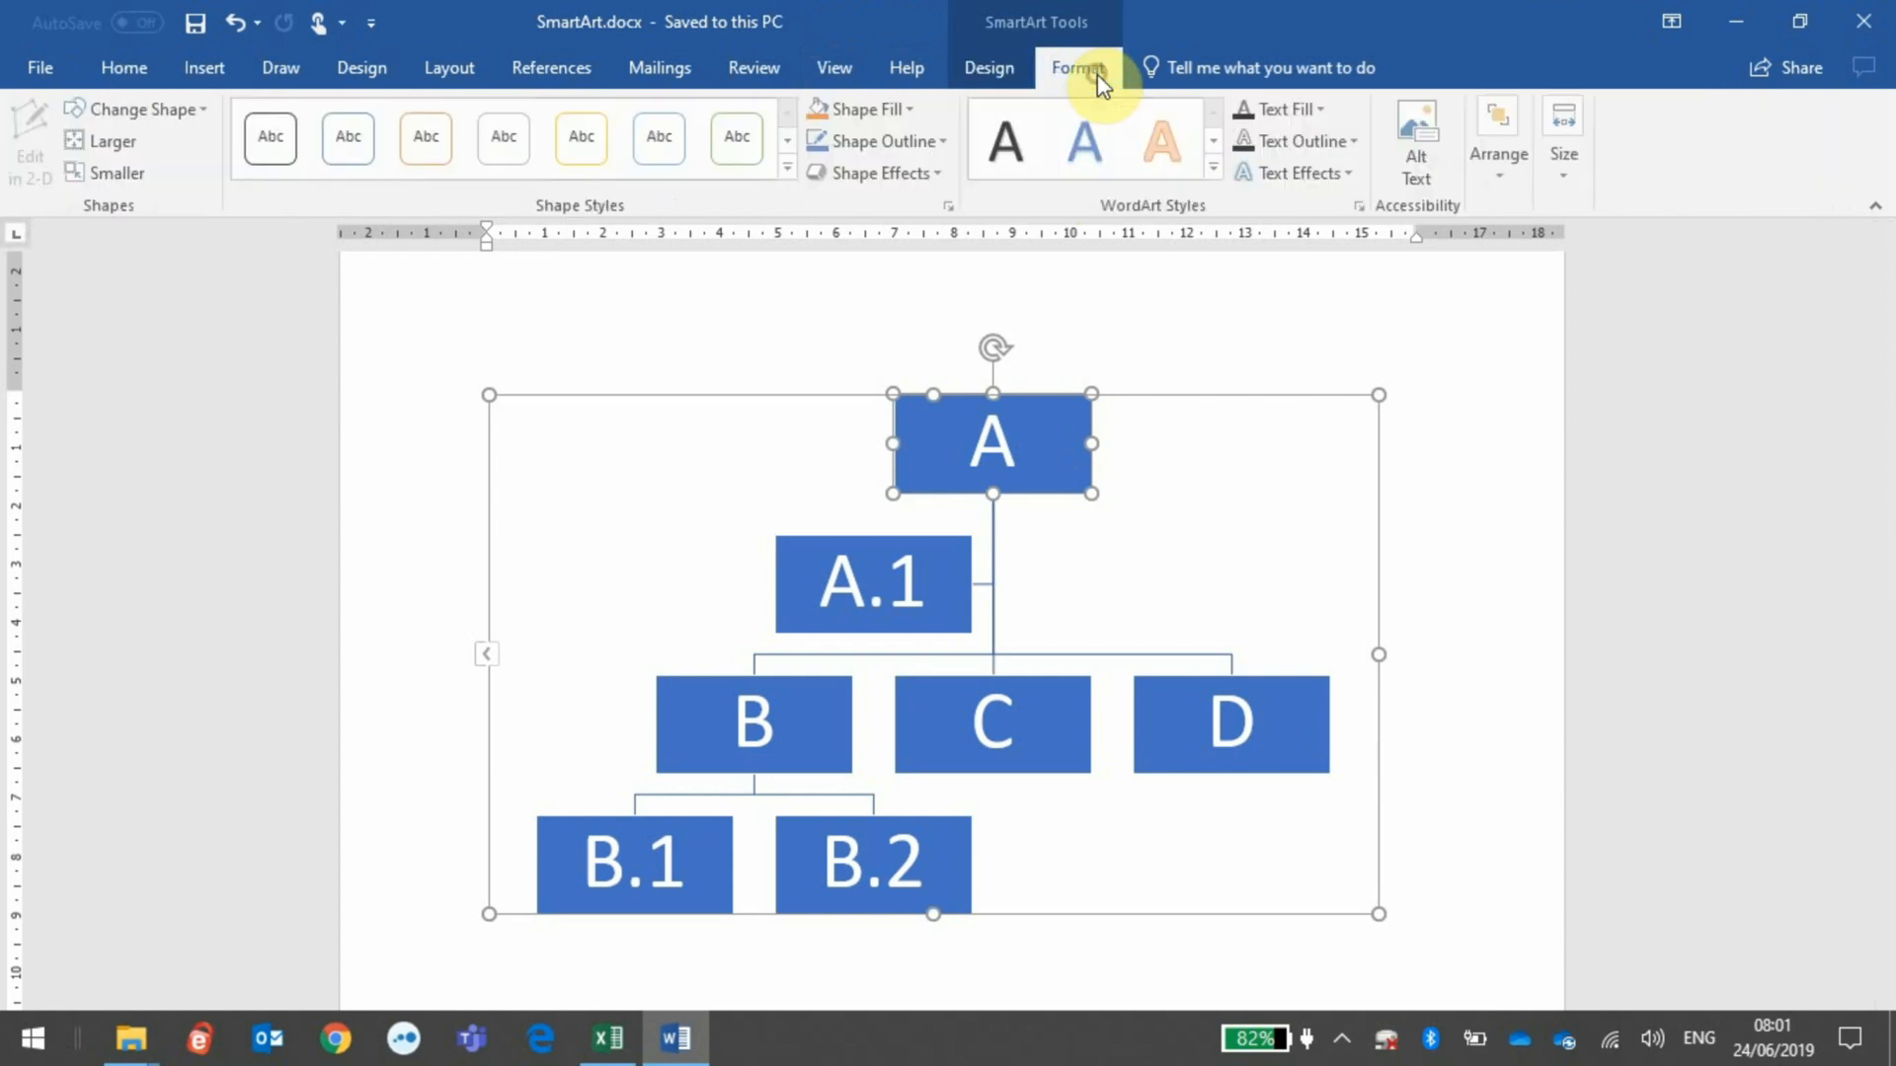
{"action": "left_click", "coordinate": [1017, 79]}
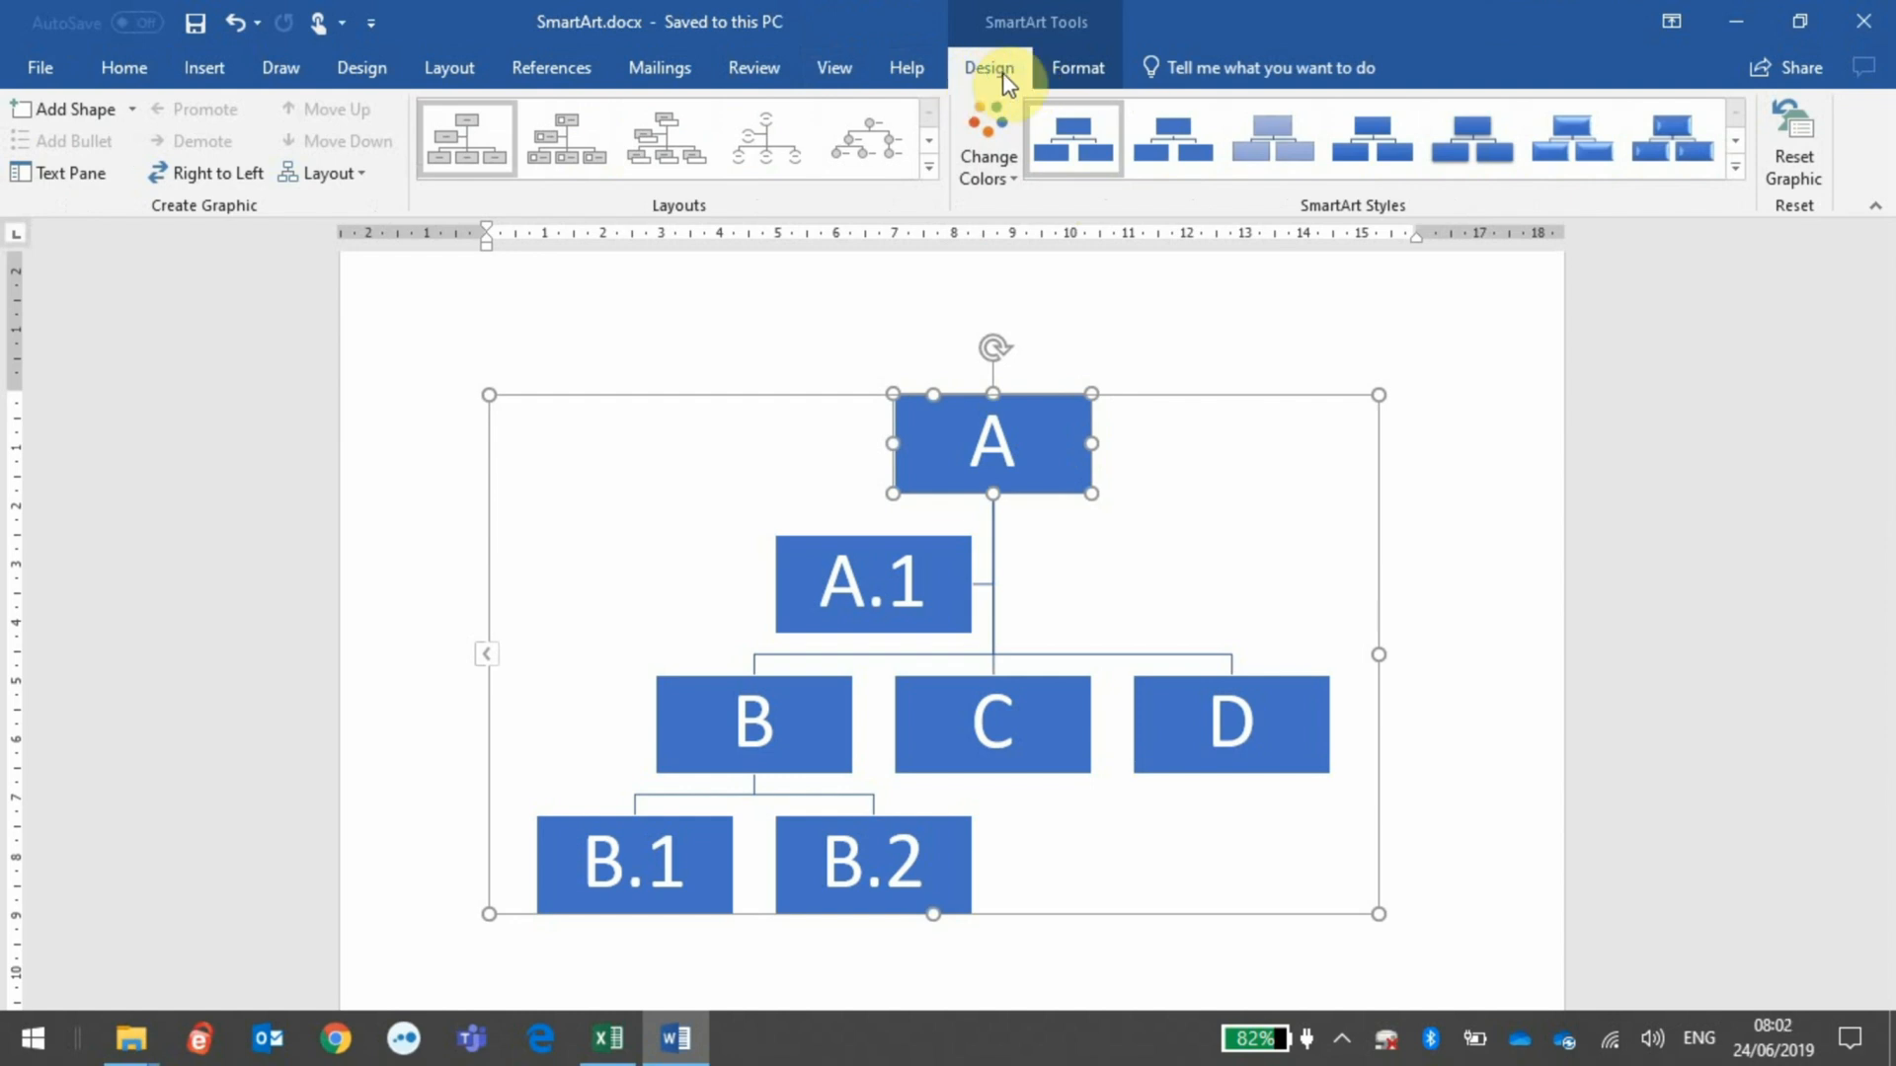
{"action": "left_click", "coordinate": [1072, 77]}
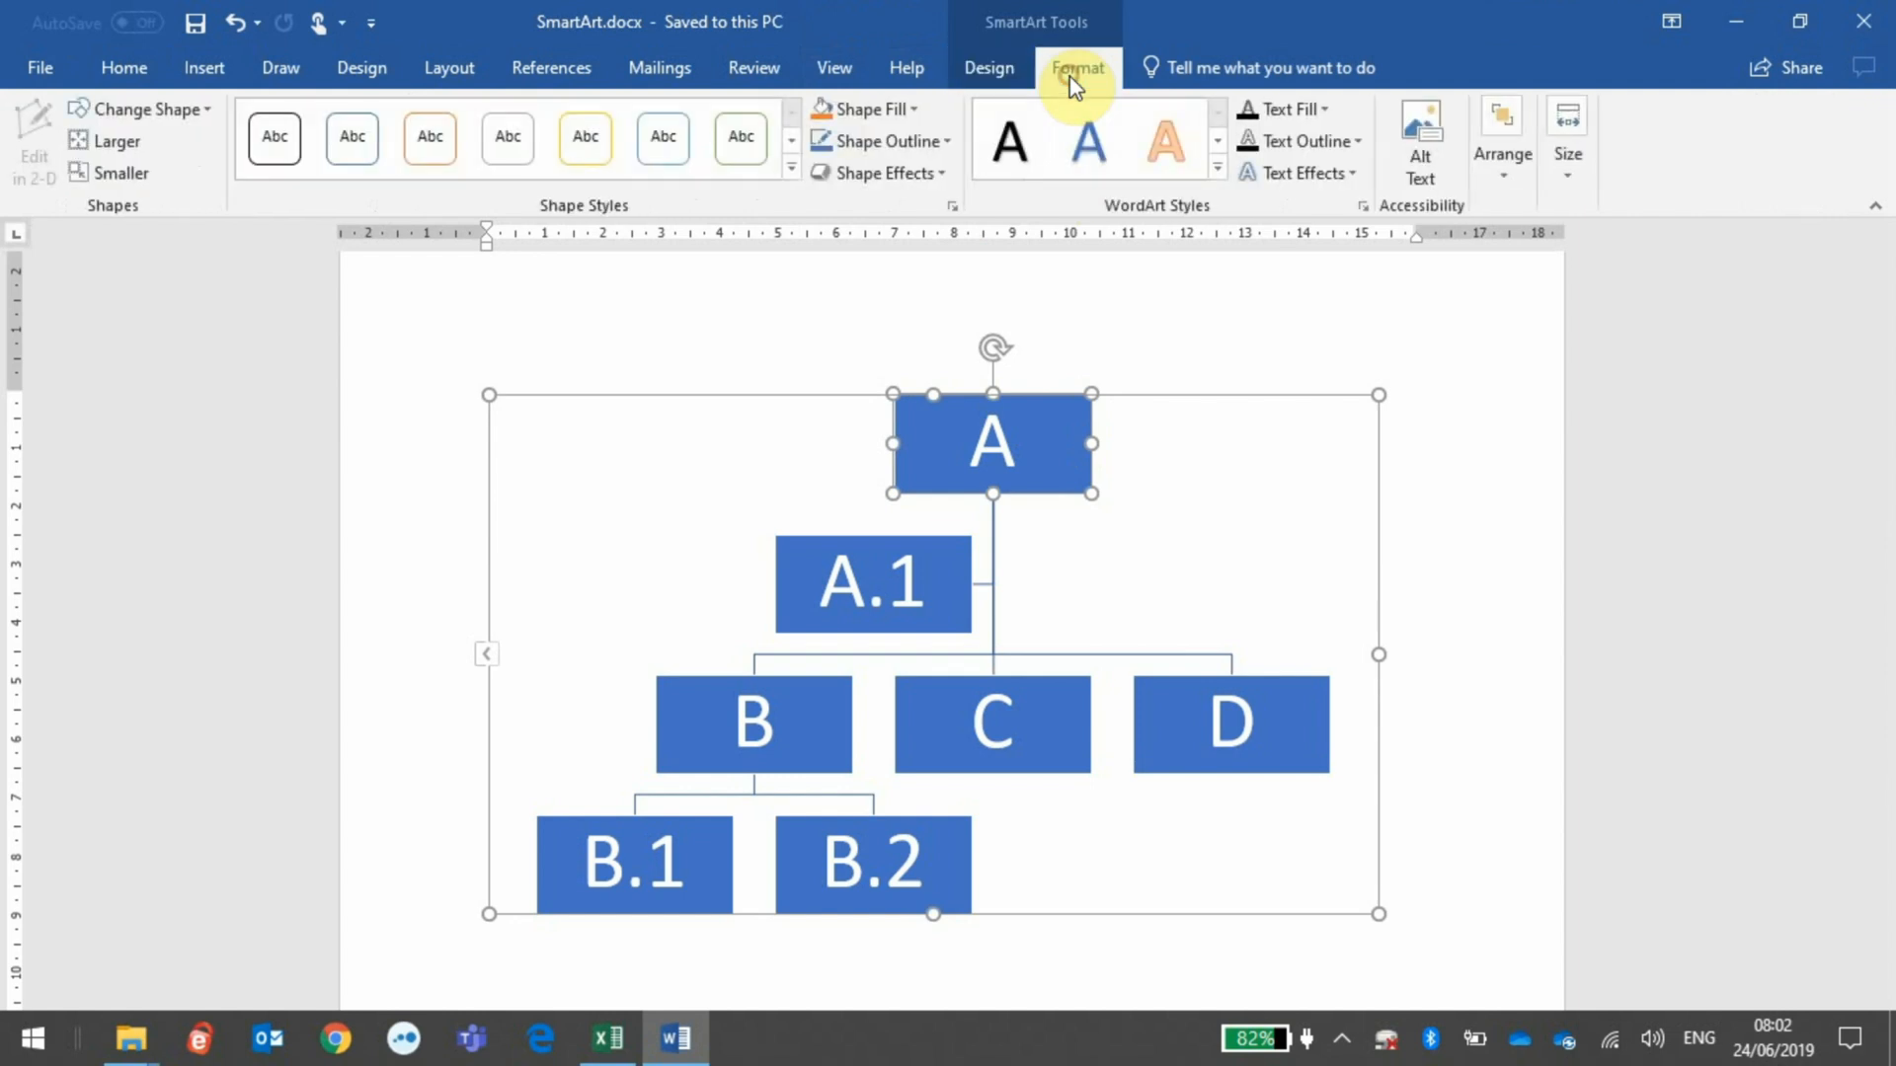
{"action": "left_click", "coordinate": [1005, 71]}
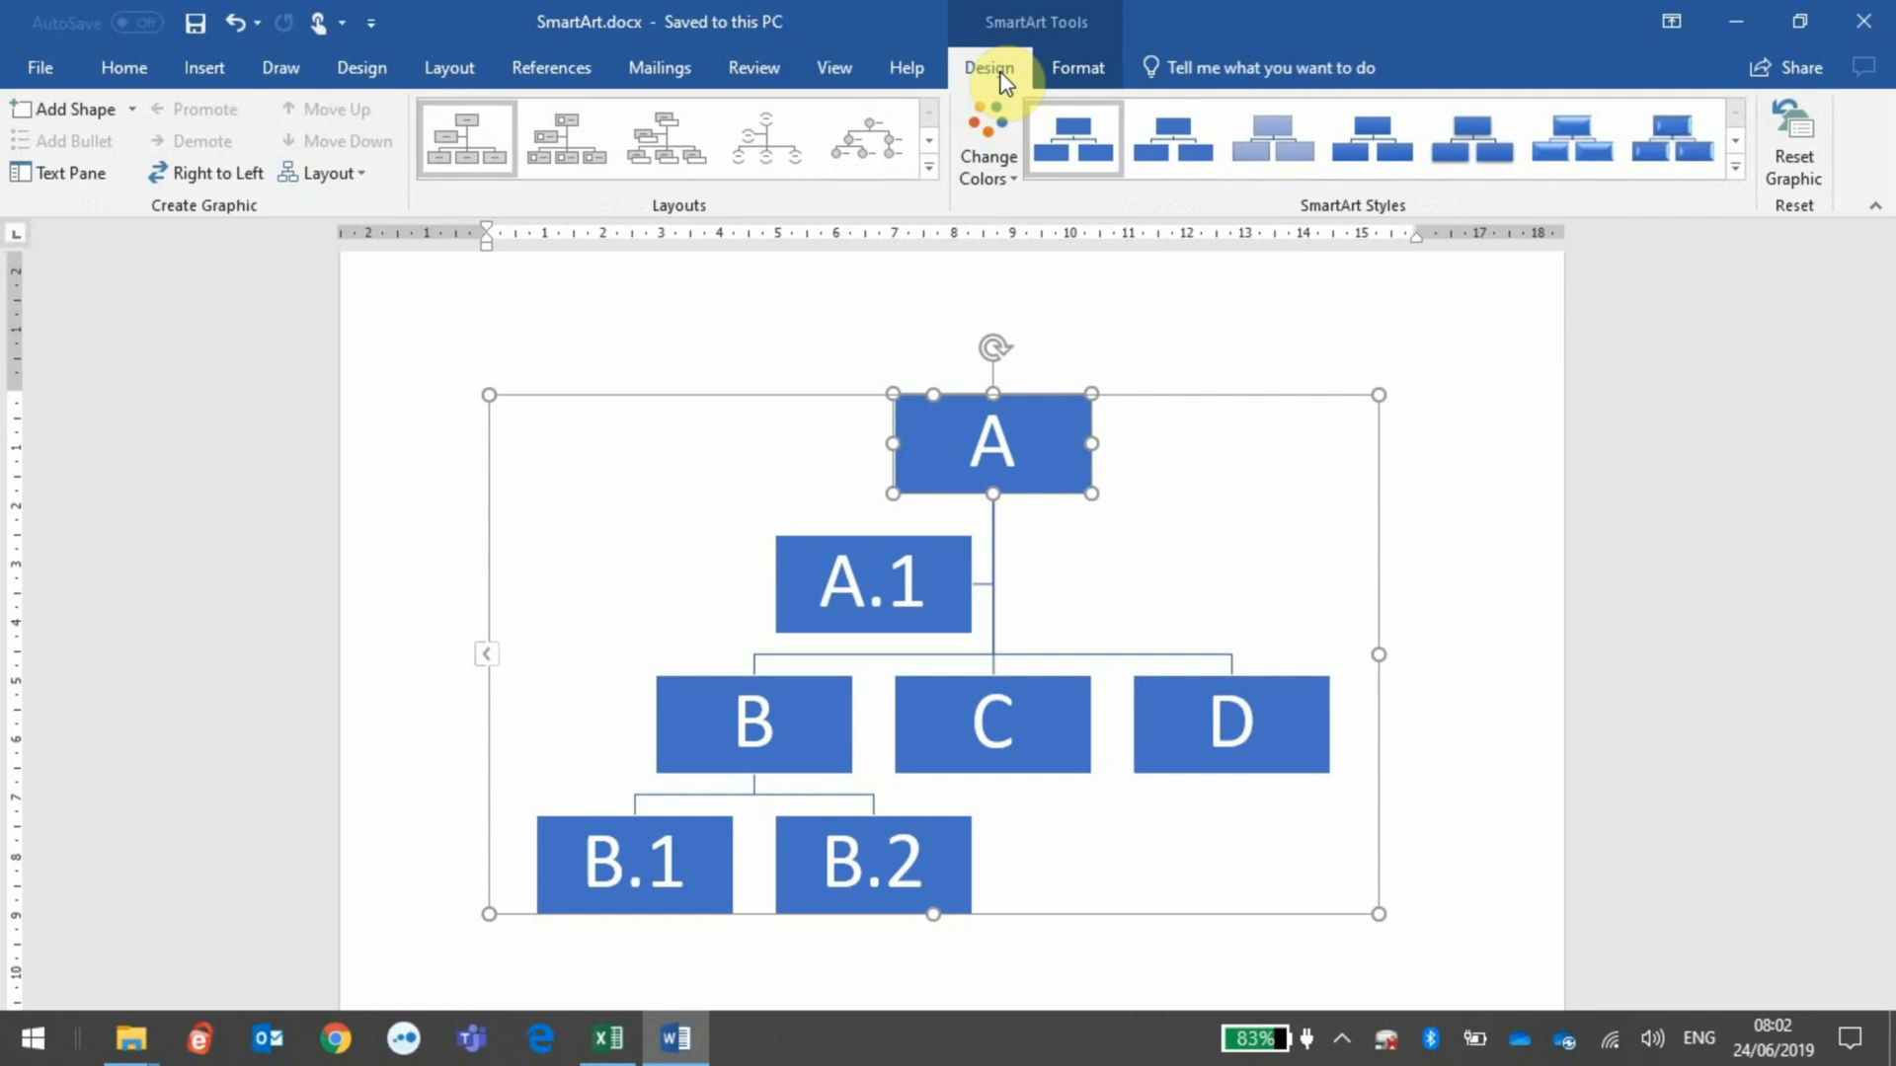
{"action": "left_click", "coordinate": [1058, 75]}
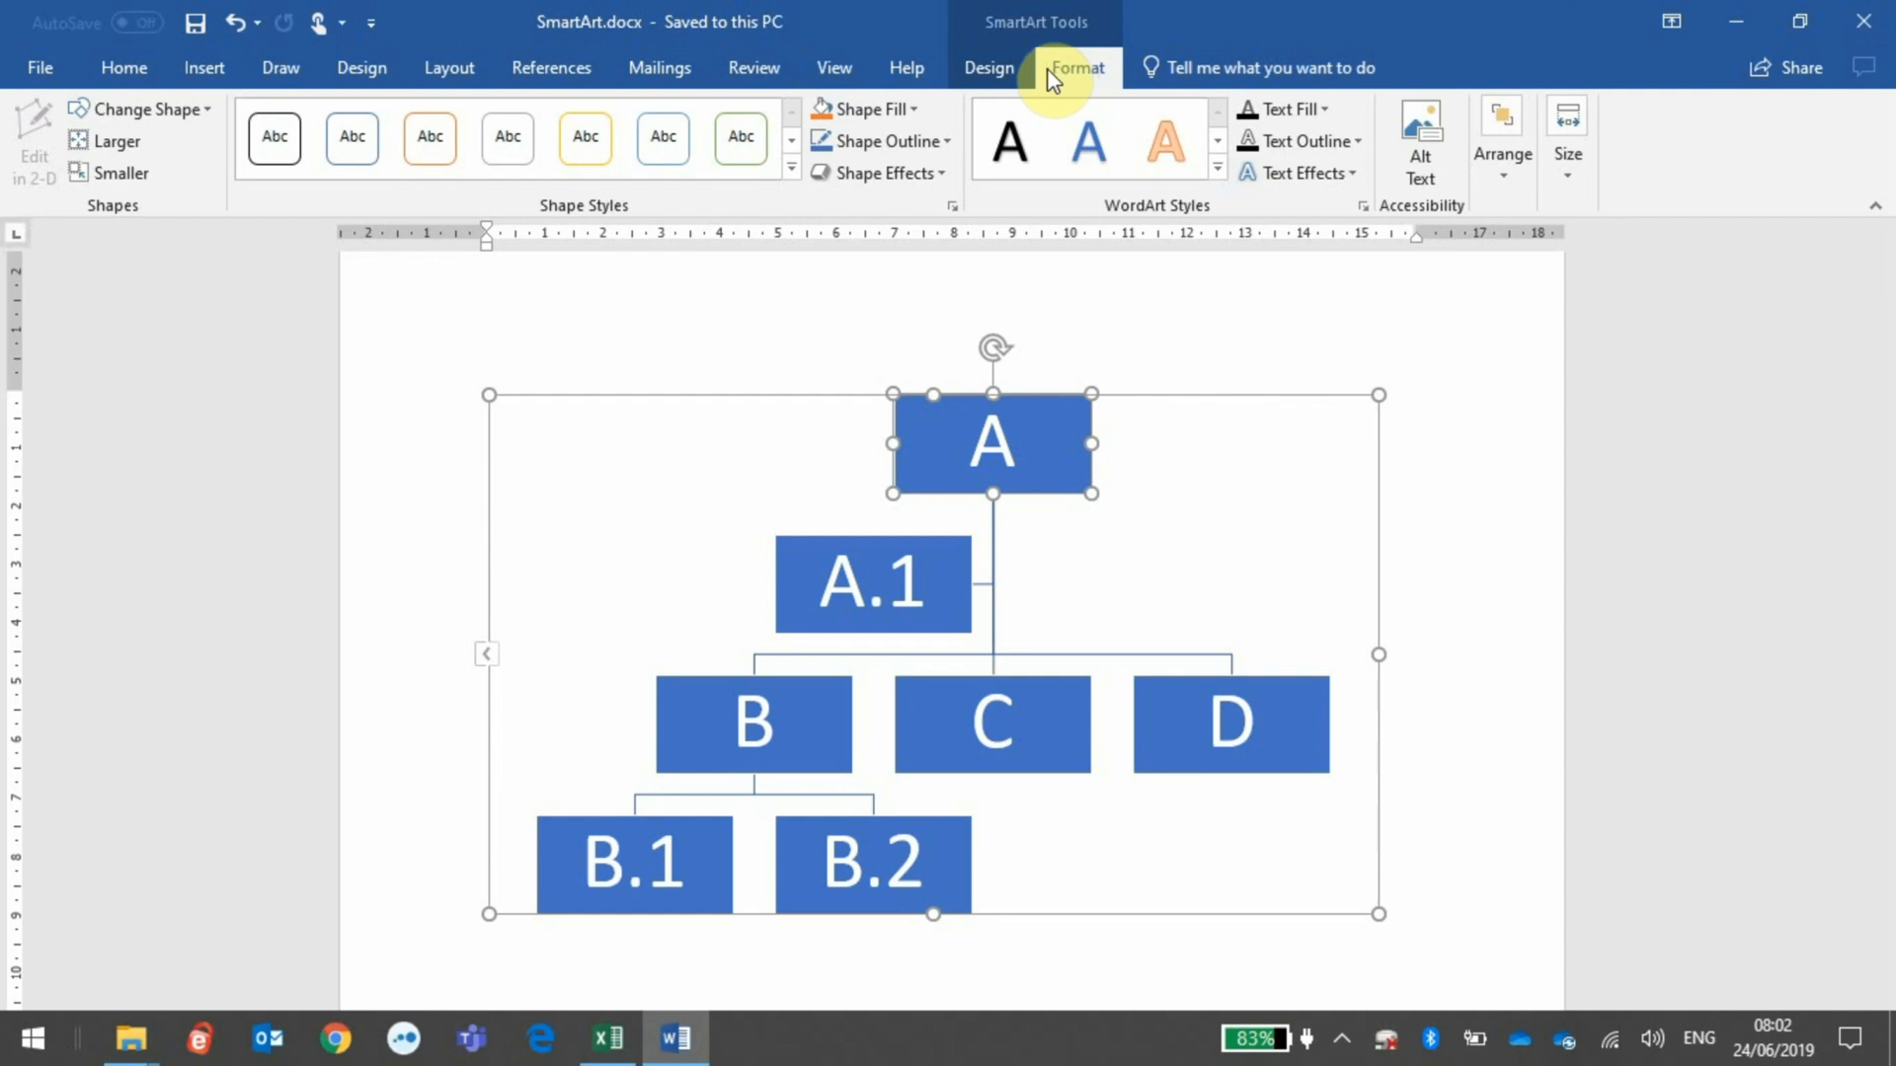
{"action": "left_click", "coordinate": [1008, 75]}
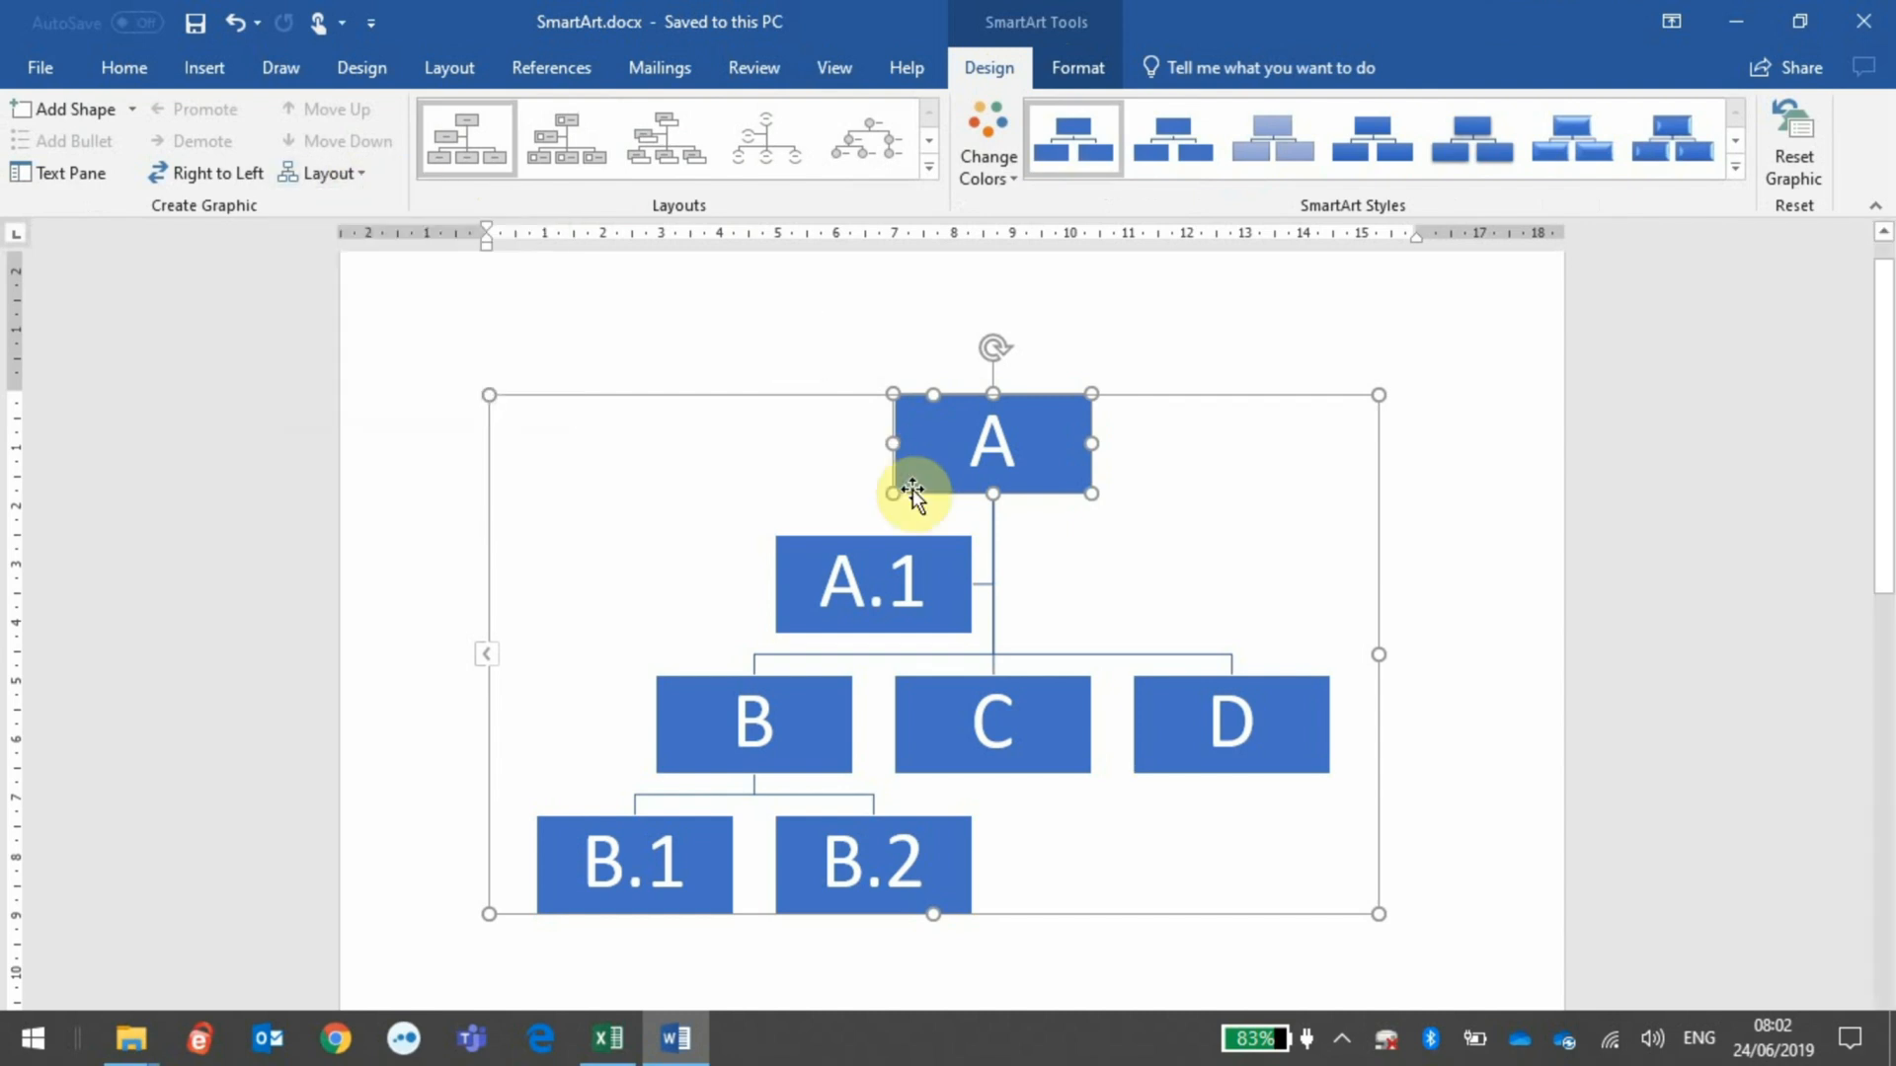
- Try the Both, Left Hanging and Right Hanging layouts on the branch below shape B, and return it to Standard
{"action": "left_click", "coordinate": [822, 688]}
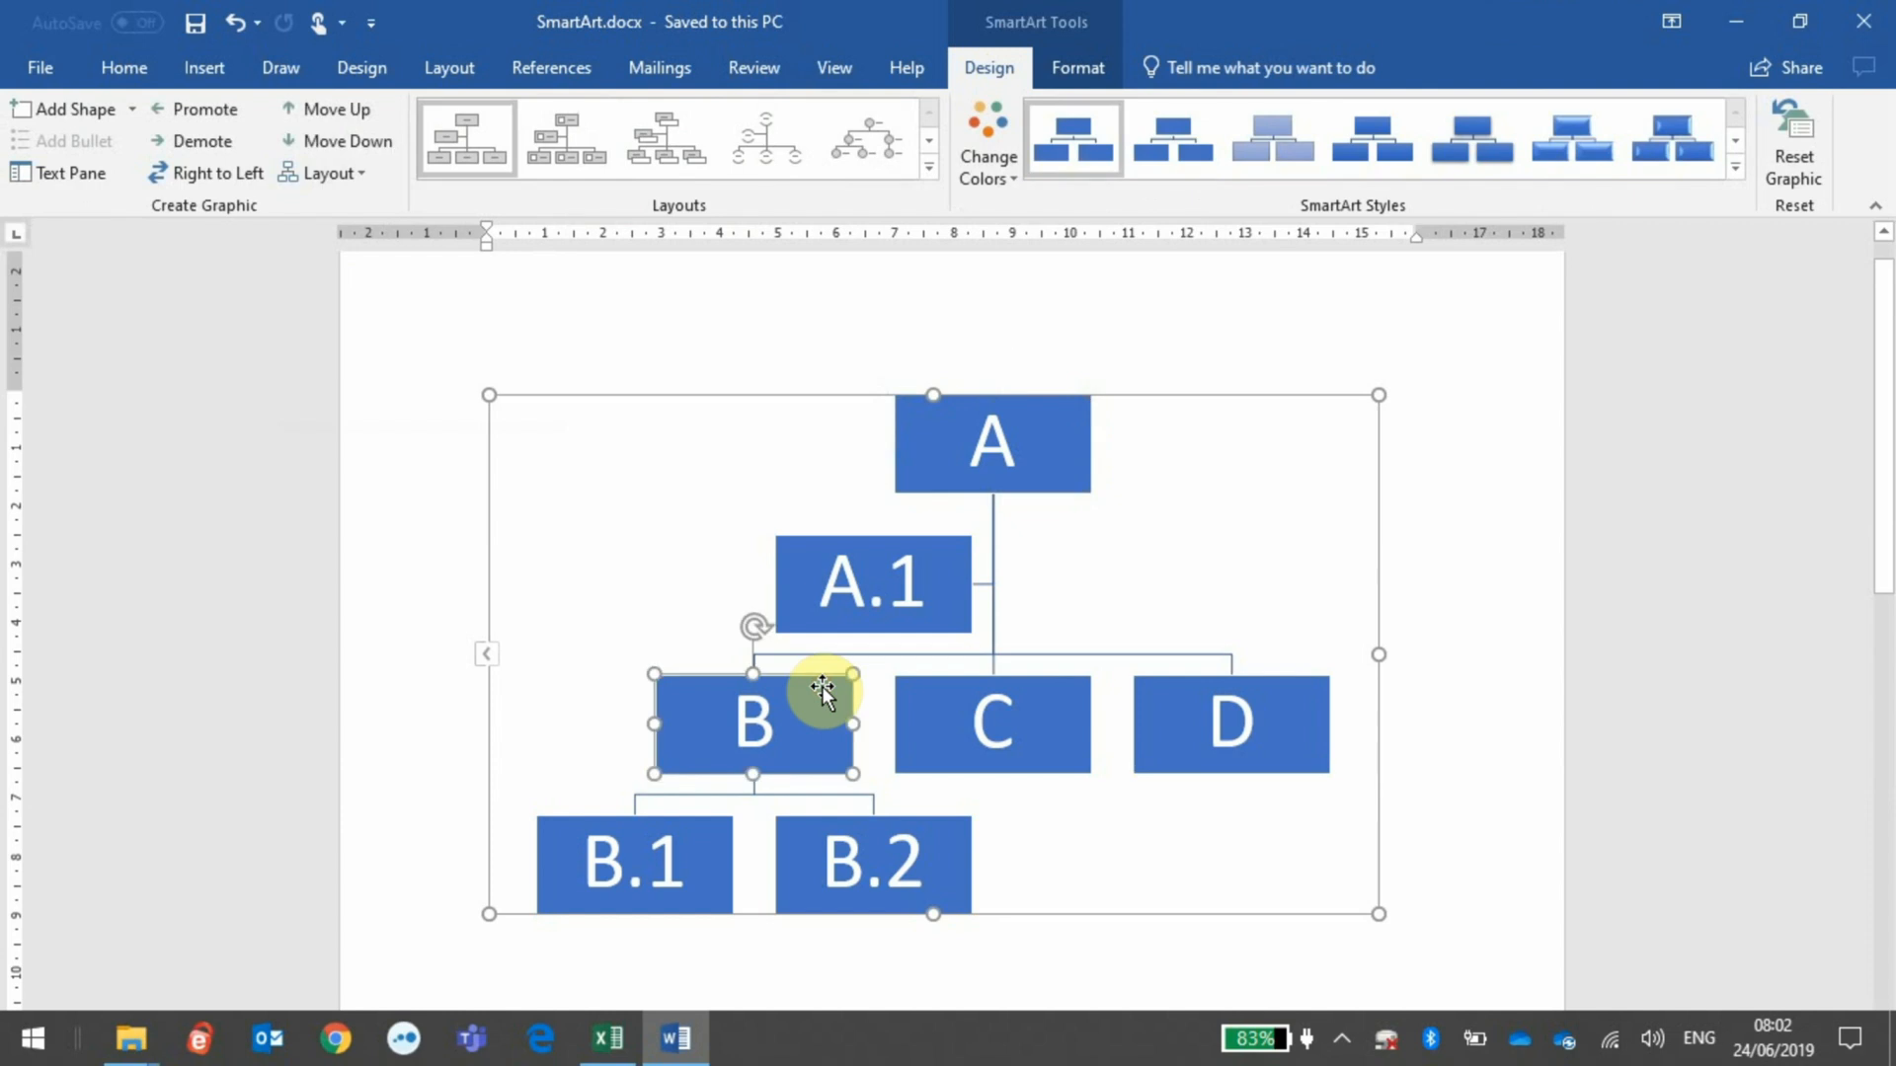
{"action": "left_click", "coordinate": [342, 165]}
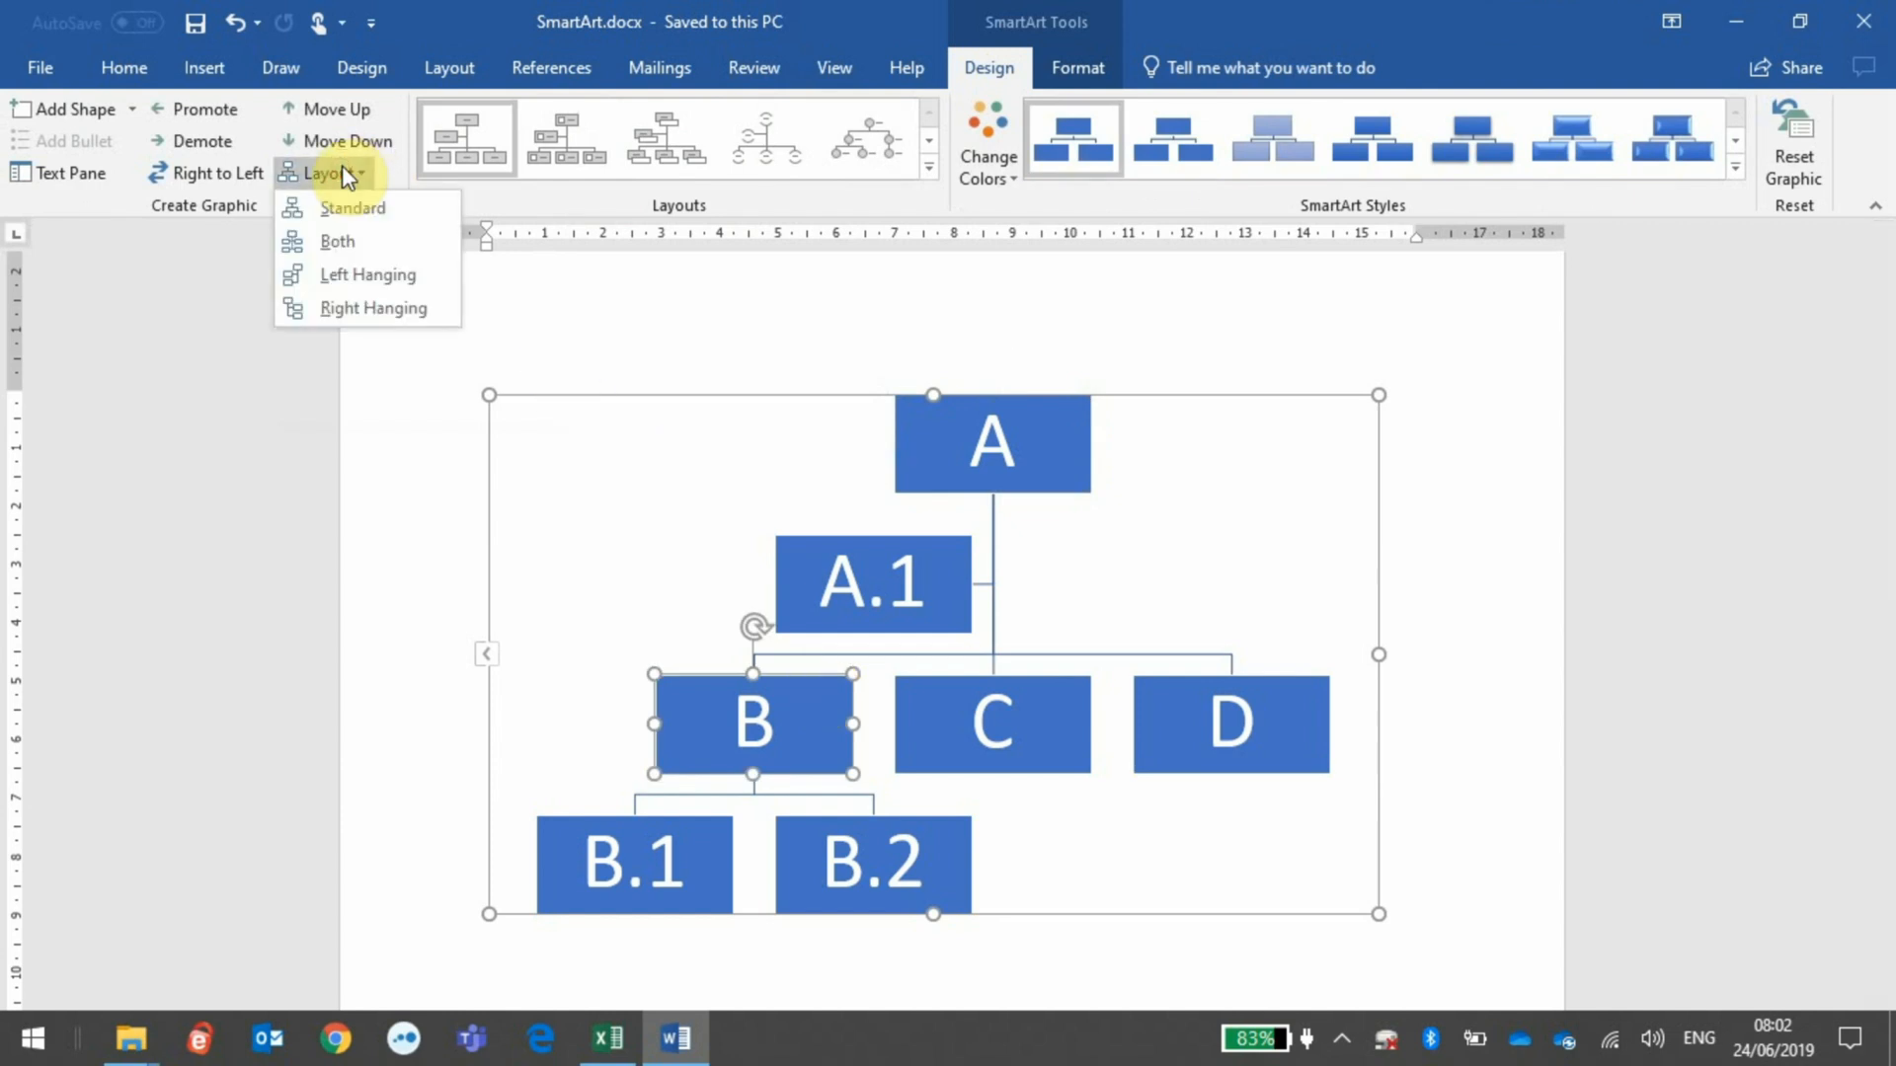
{"action": "left_click", "coordinate": [343, 243]}
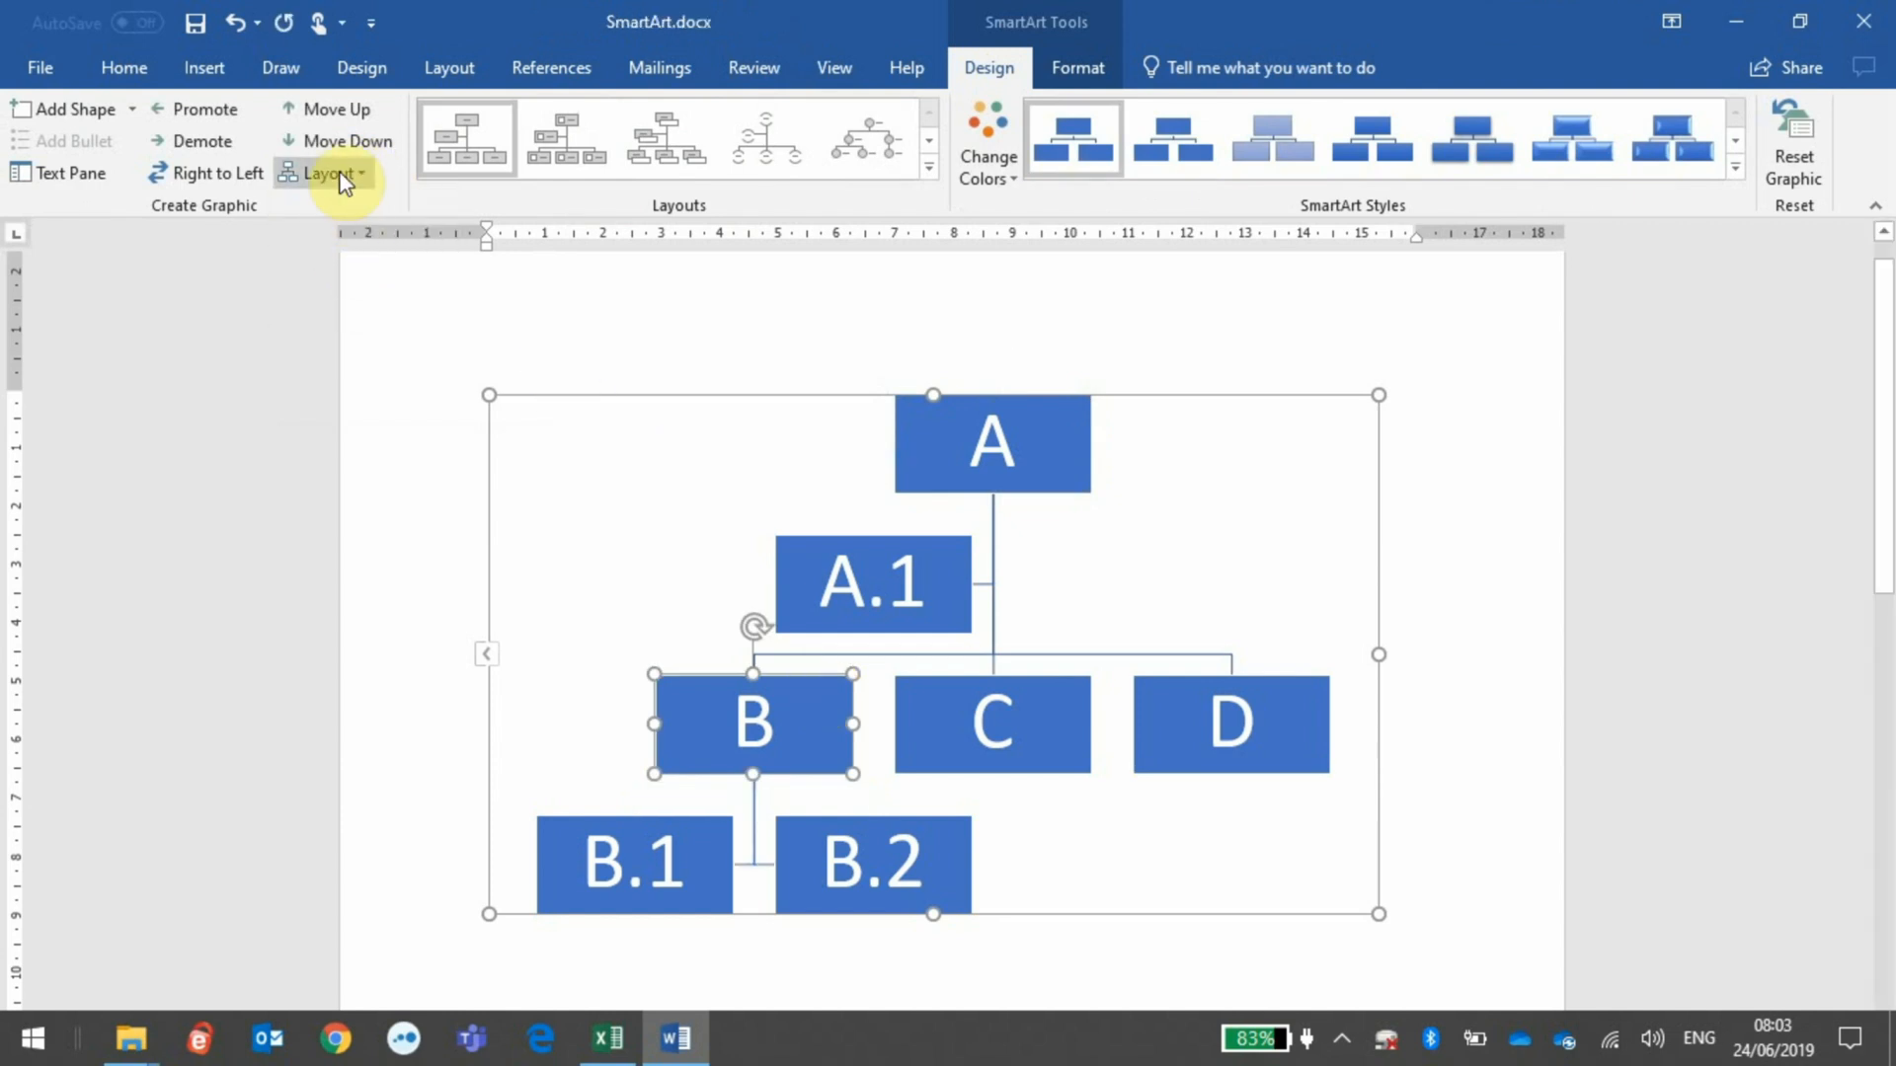
{"action": "left_click", "coordinate": [332, 173]}
{"action": "left_click", "coordinate": [352, 273]}
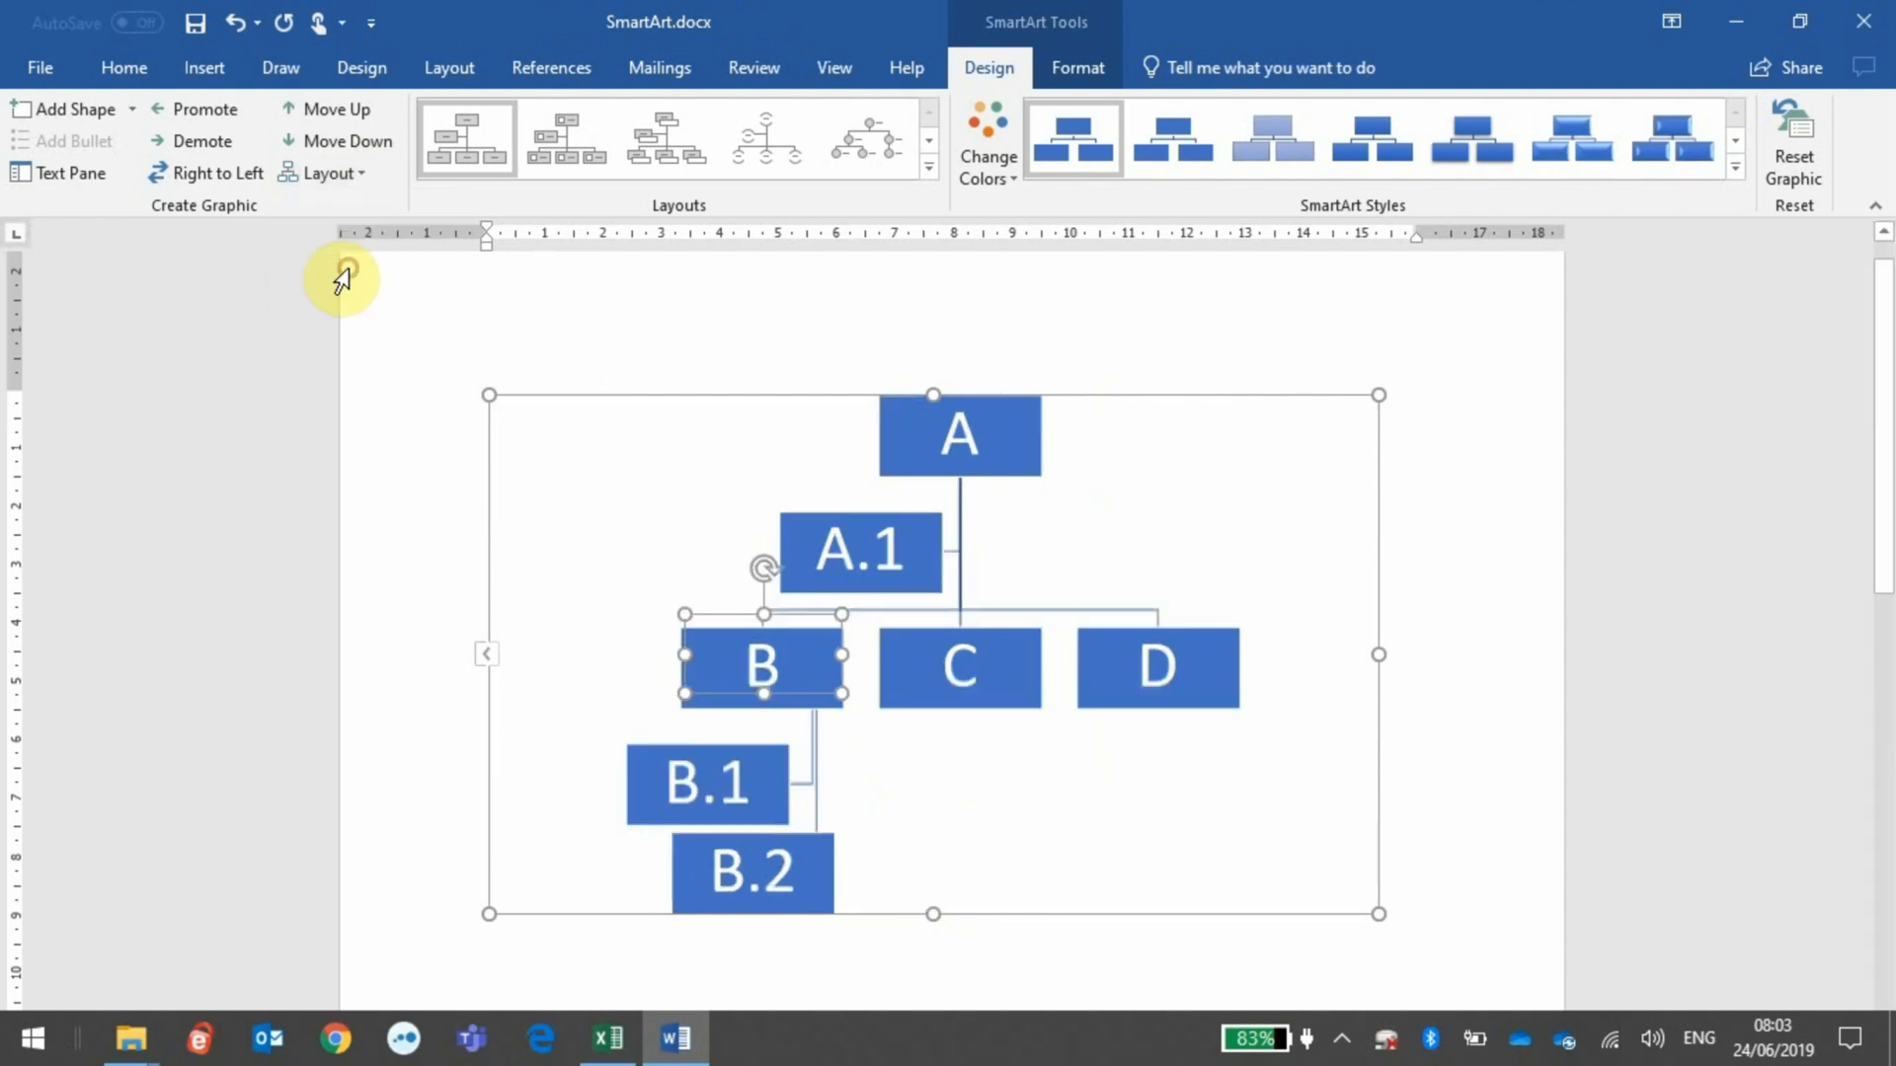
{"action": "left_click", "coordinate": [363, 175]}
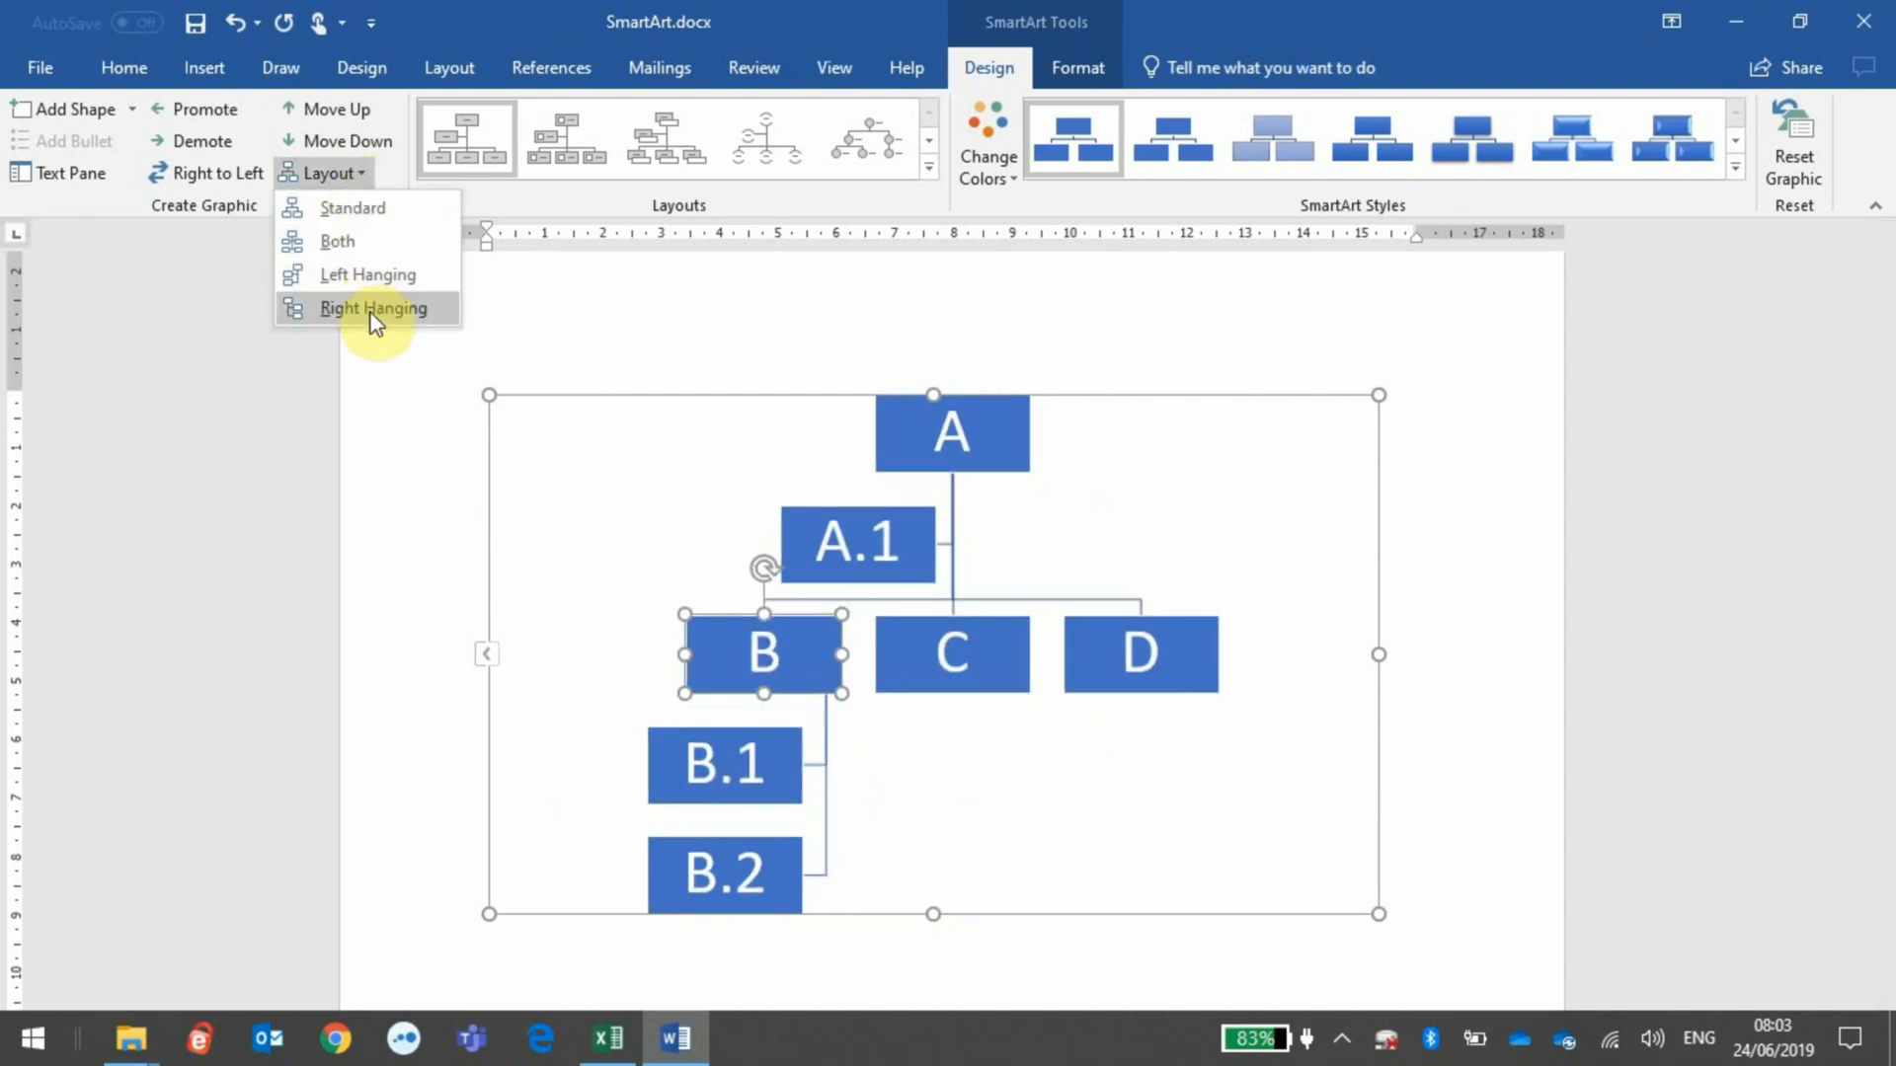
{"action": "left_click", "coordinate": [368, 312]}
{"action": "left_click", "coordinate": [346, 178]}
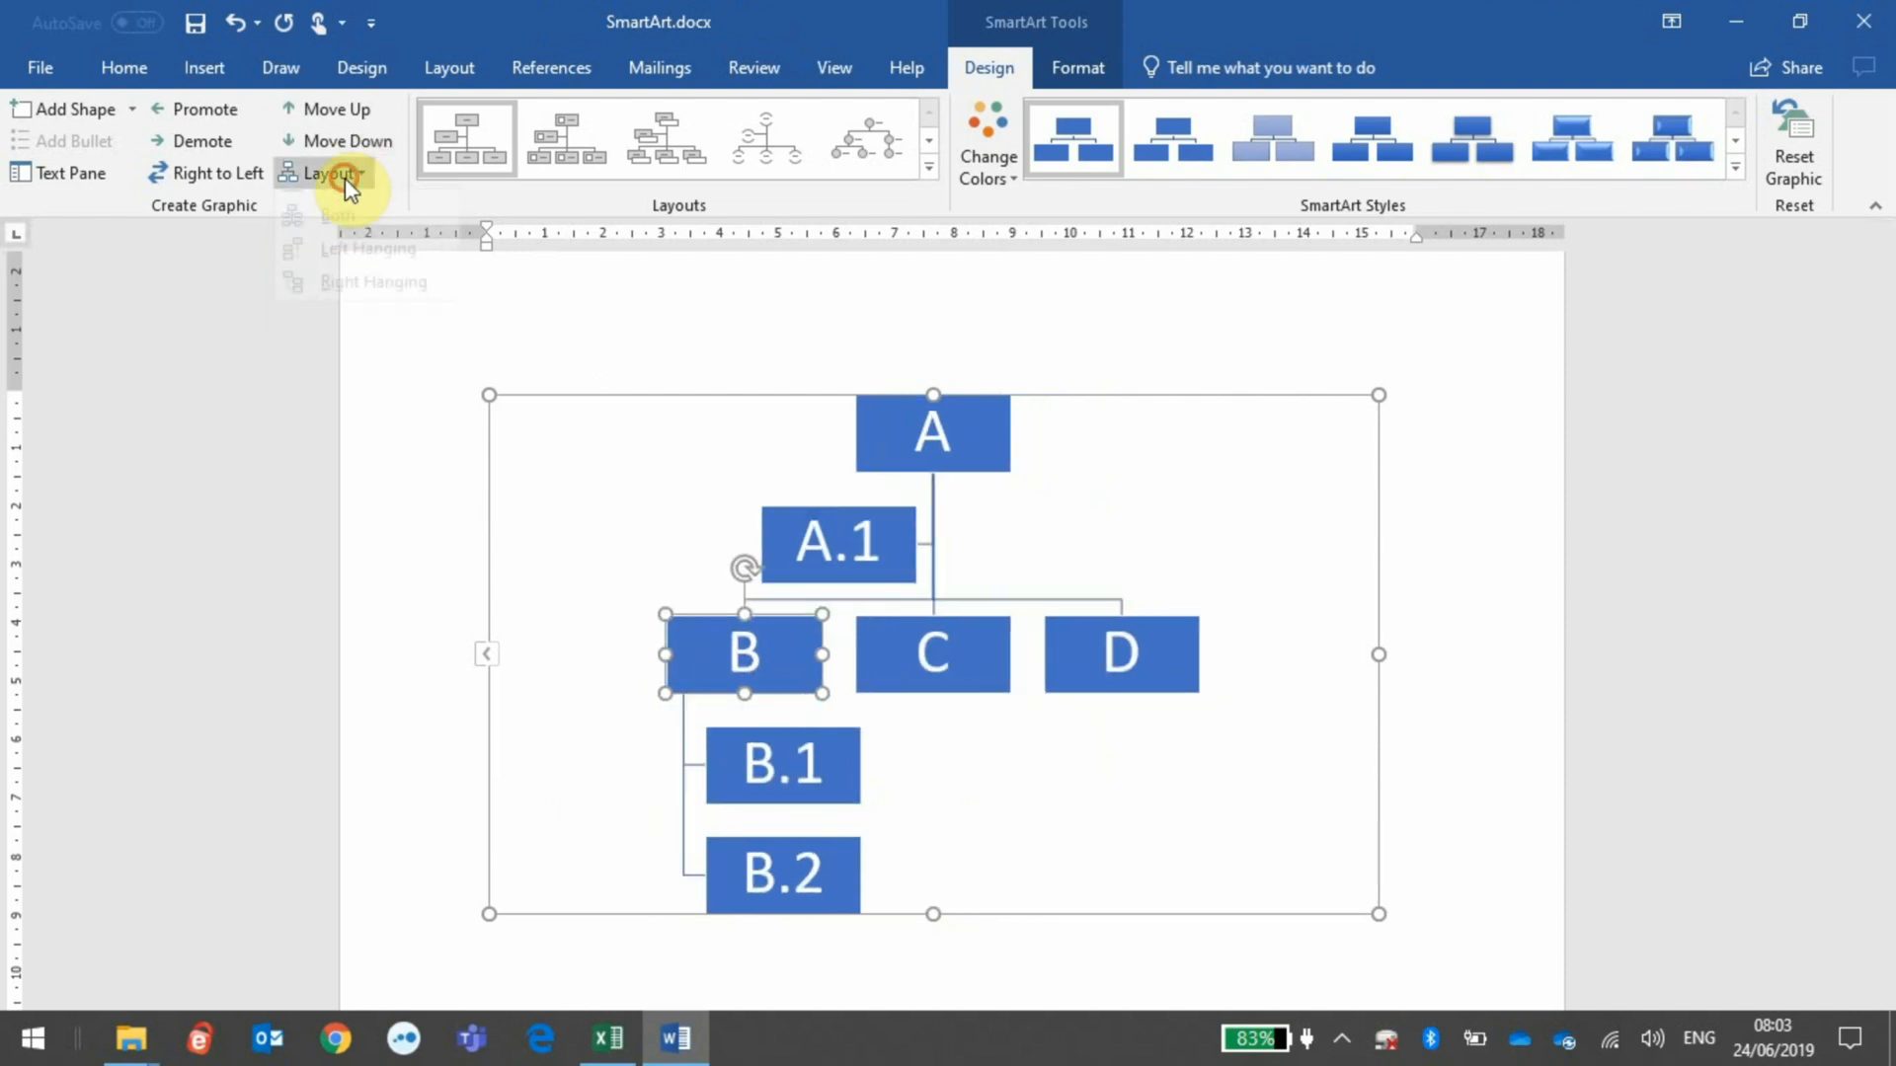
{"action": "left_click", "coordinate": [343, 218]}
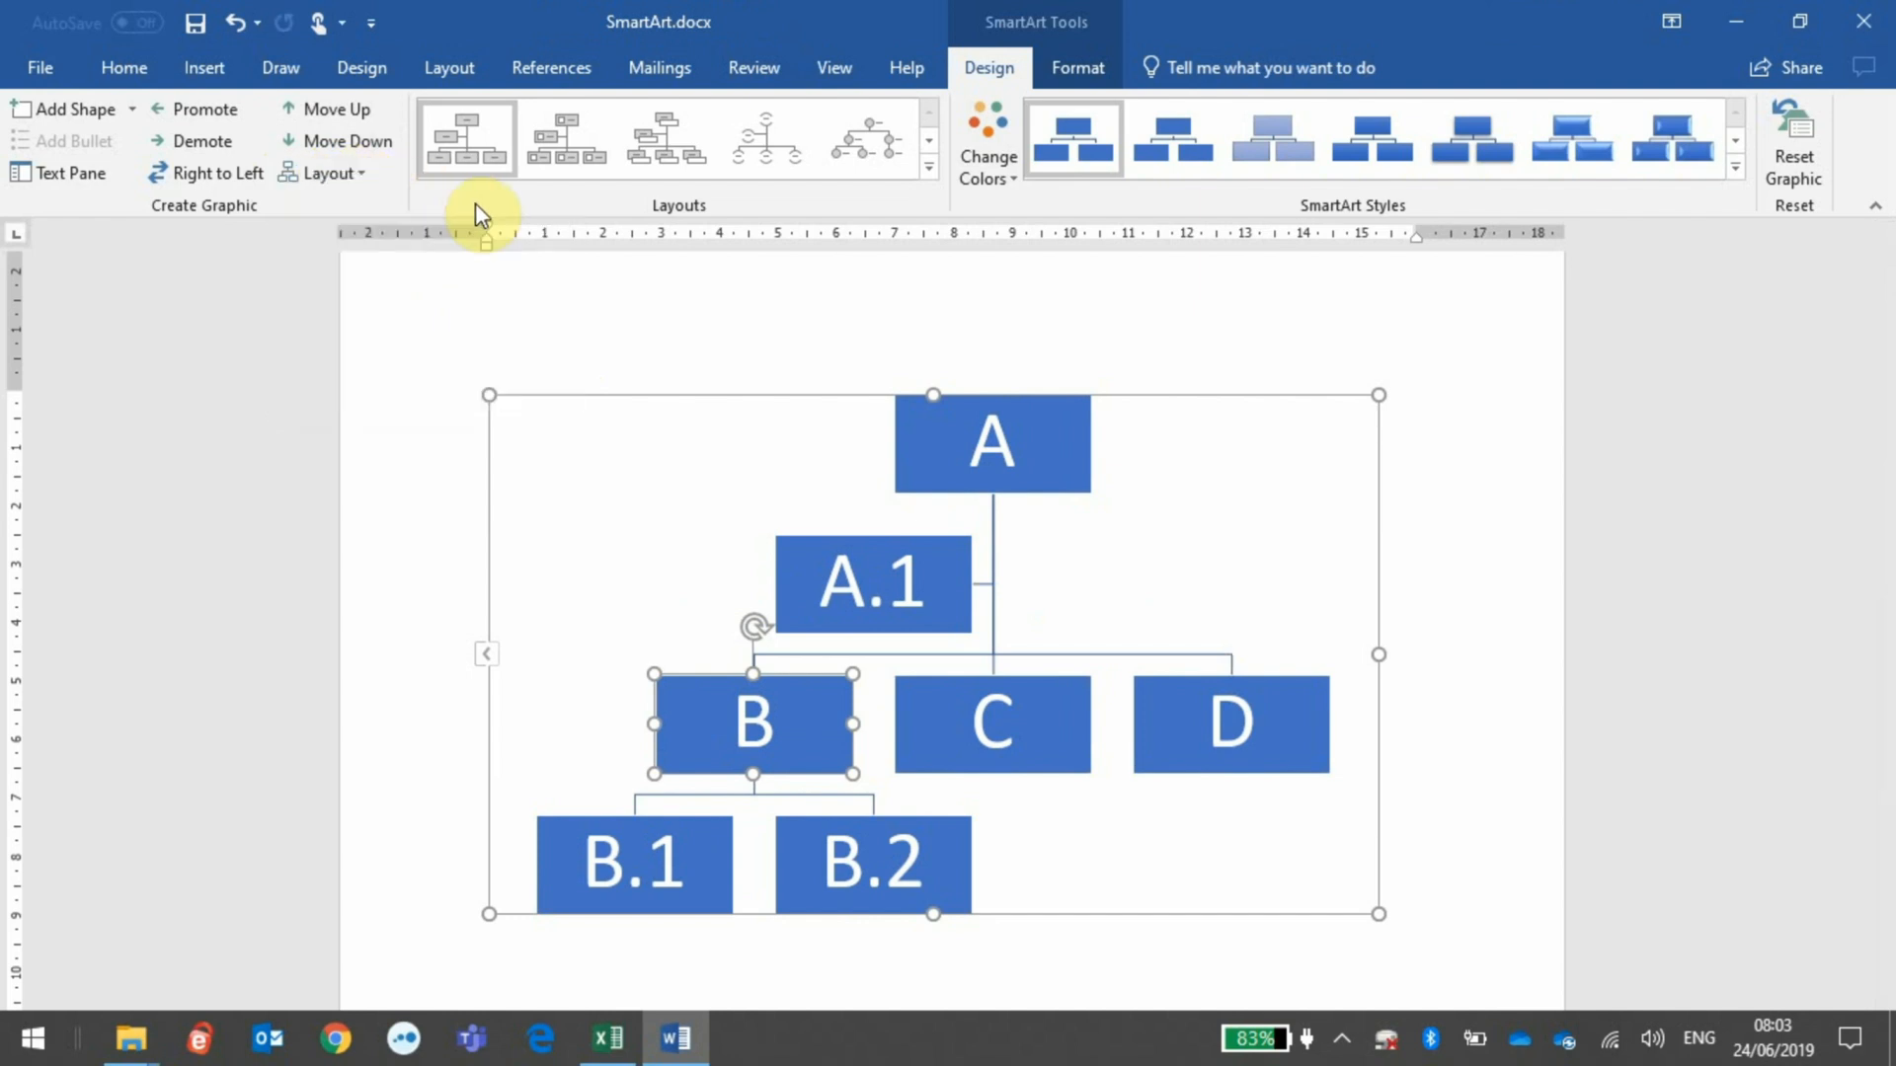
- Try the organization chart layout with picture placeholders, and open and dismiss the picture source choices for shape A
{"action": "left_click", "coordinate": [928, 170]}
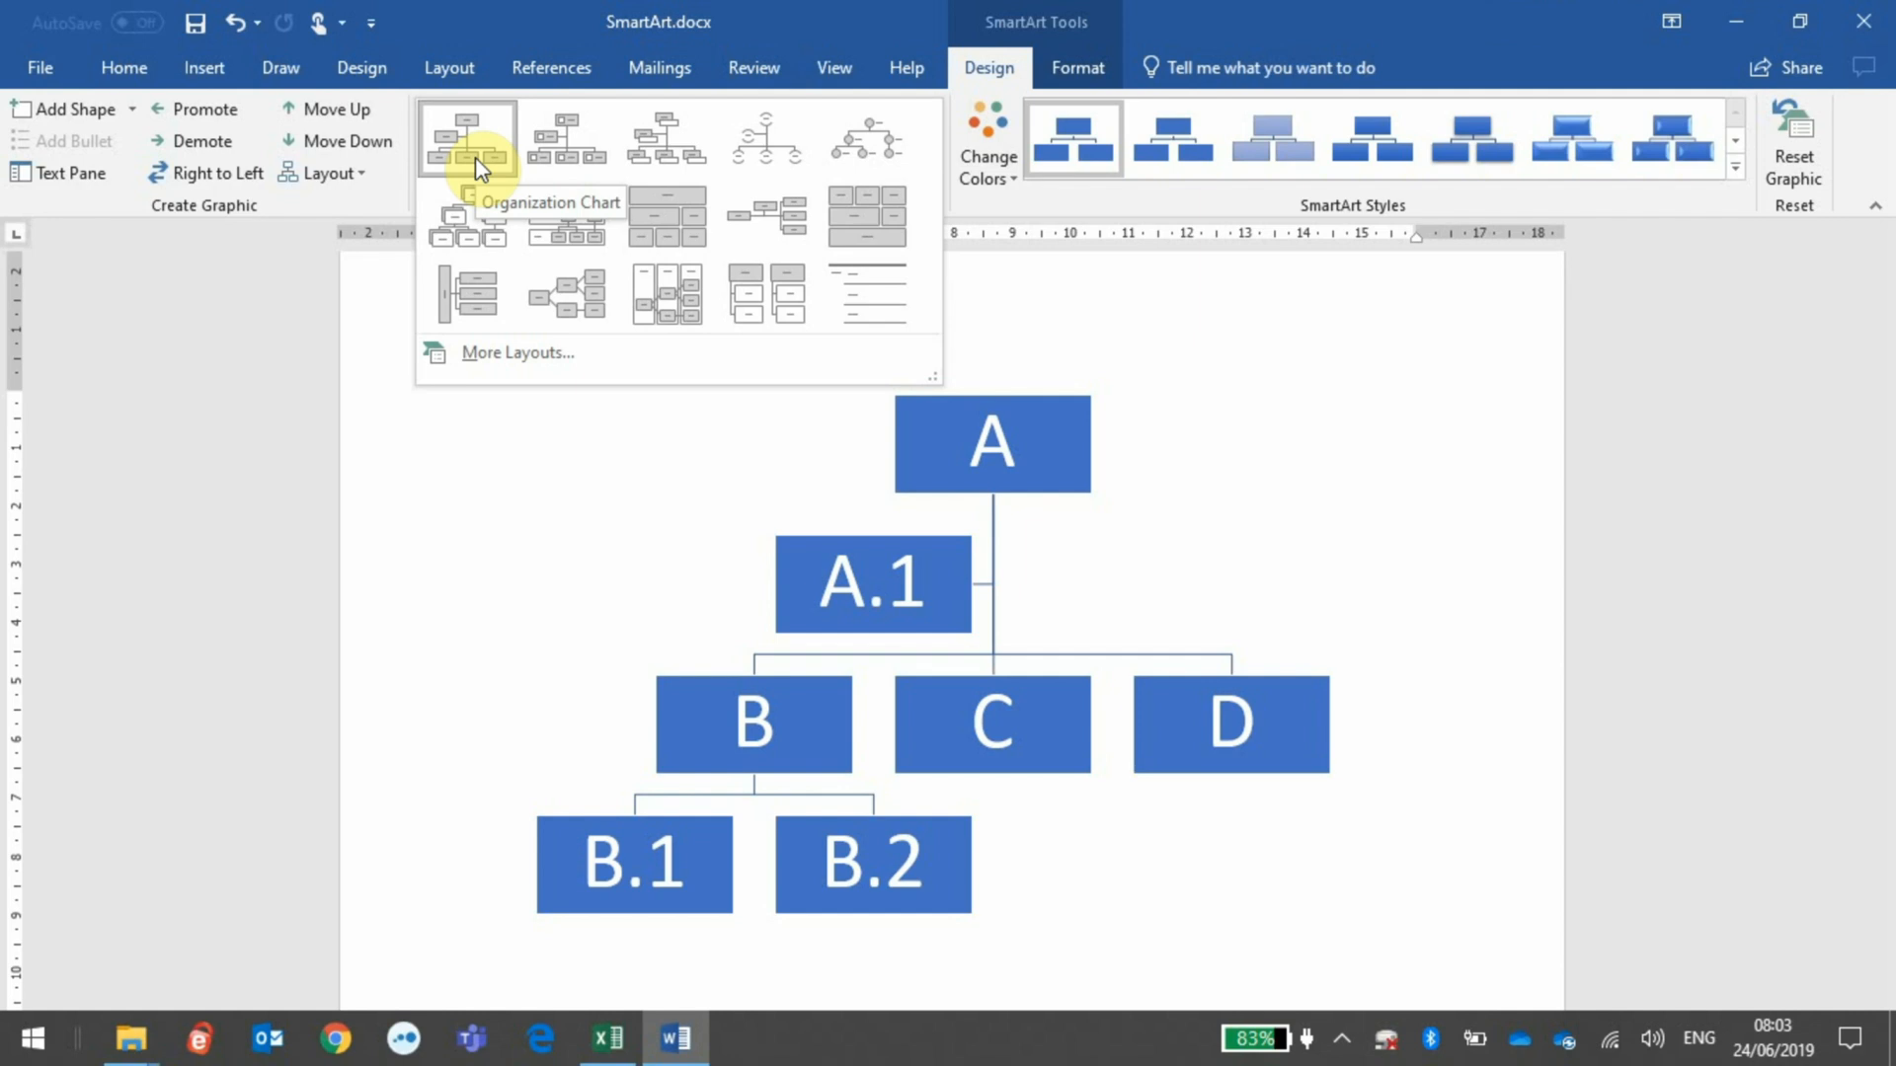
{"action": "left_click", "coordinate": [550, 158]}
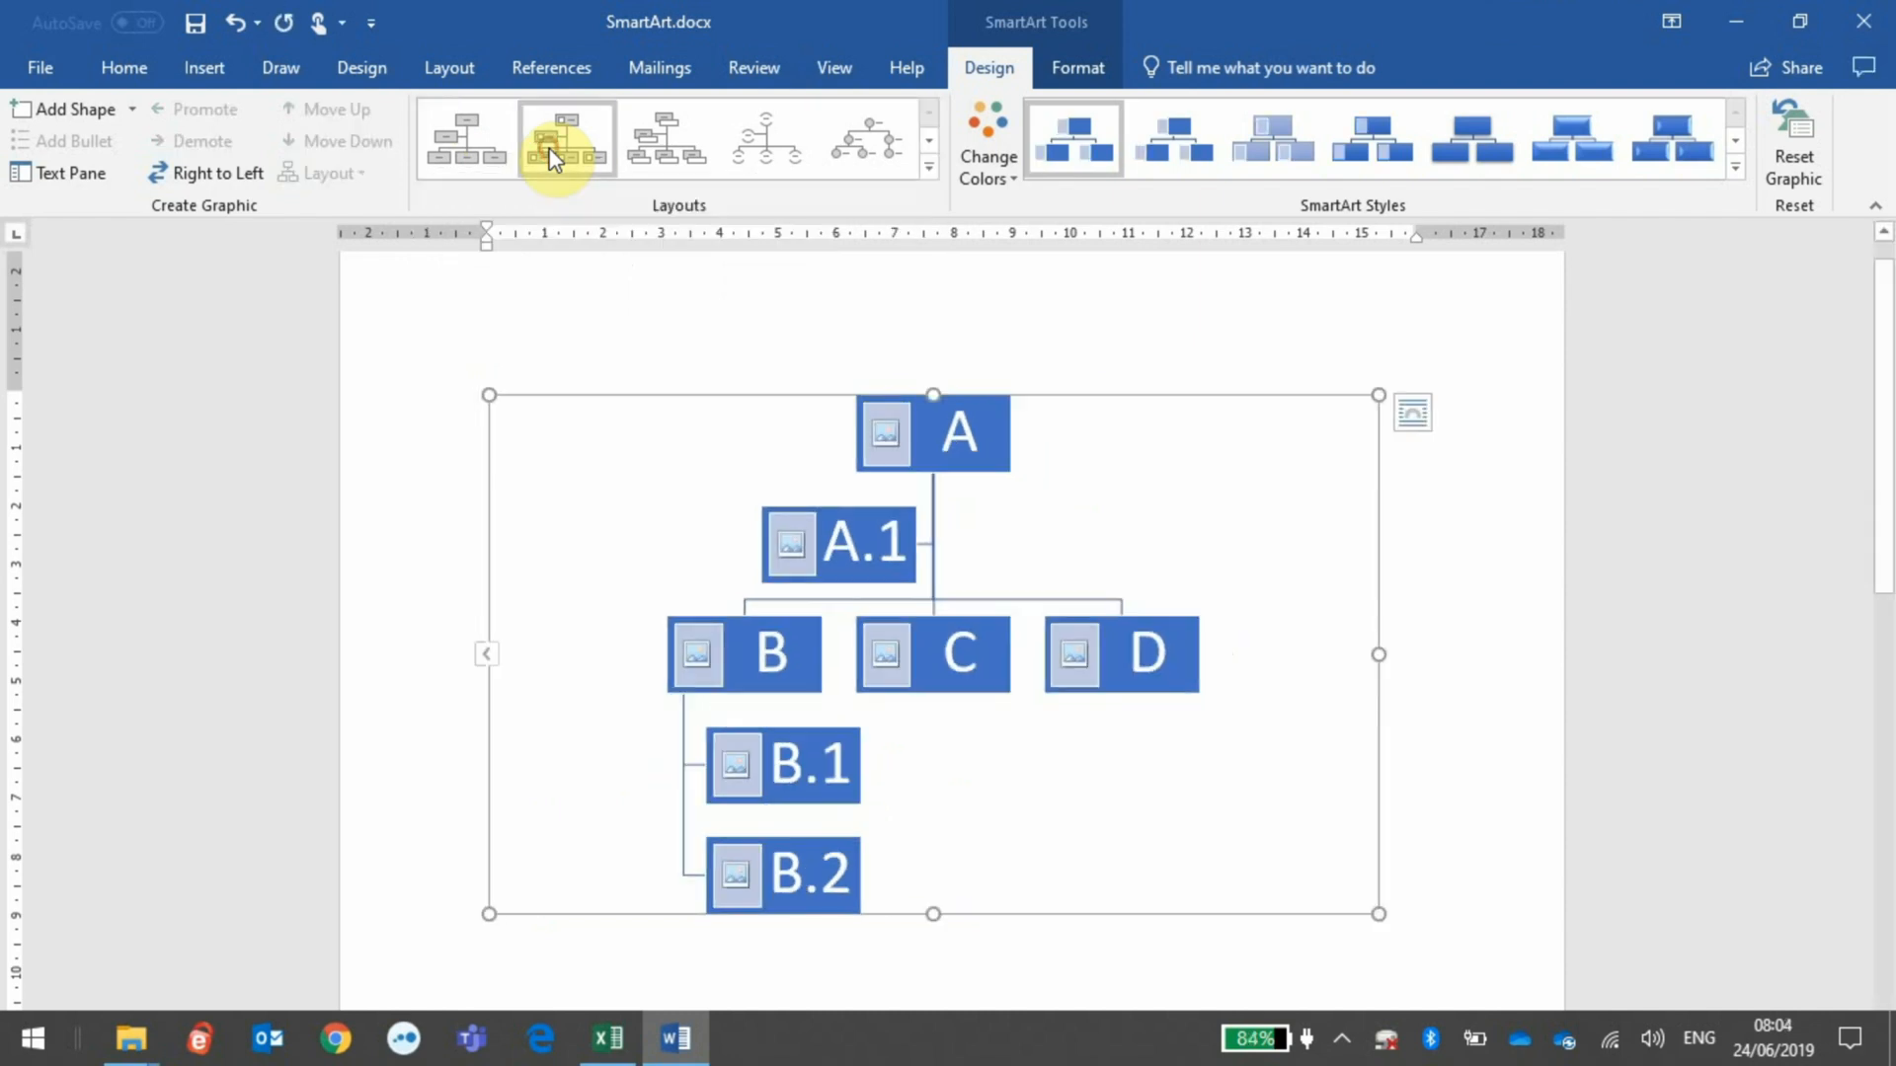
{"action": "left_click", "coordinate": [889, 434]}
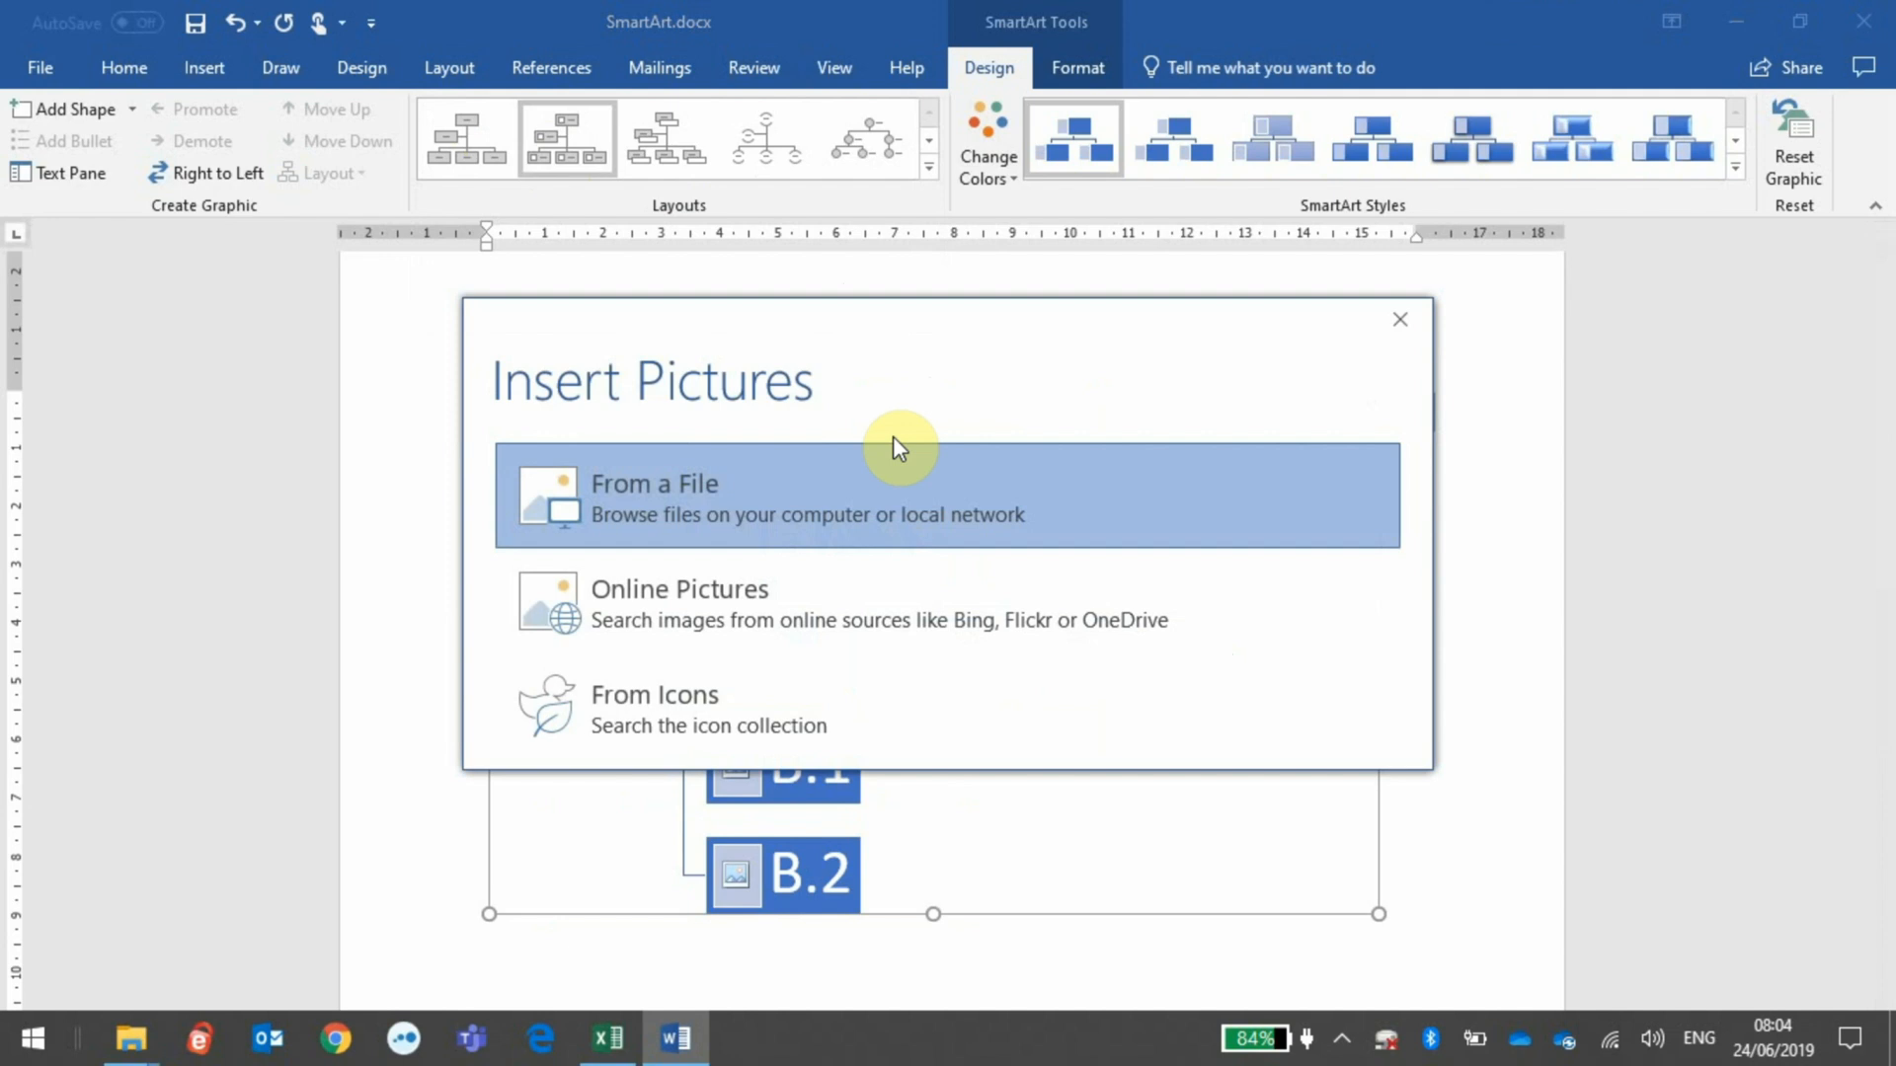
{"action": "left_click", "coordinate": [1419, 335]}
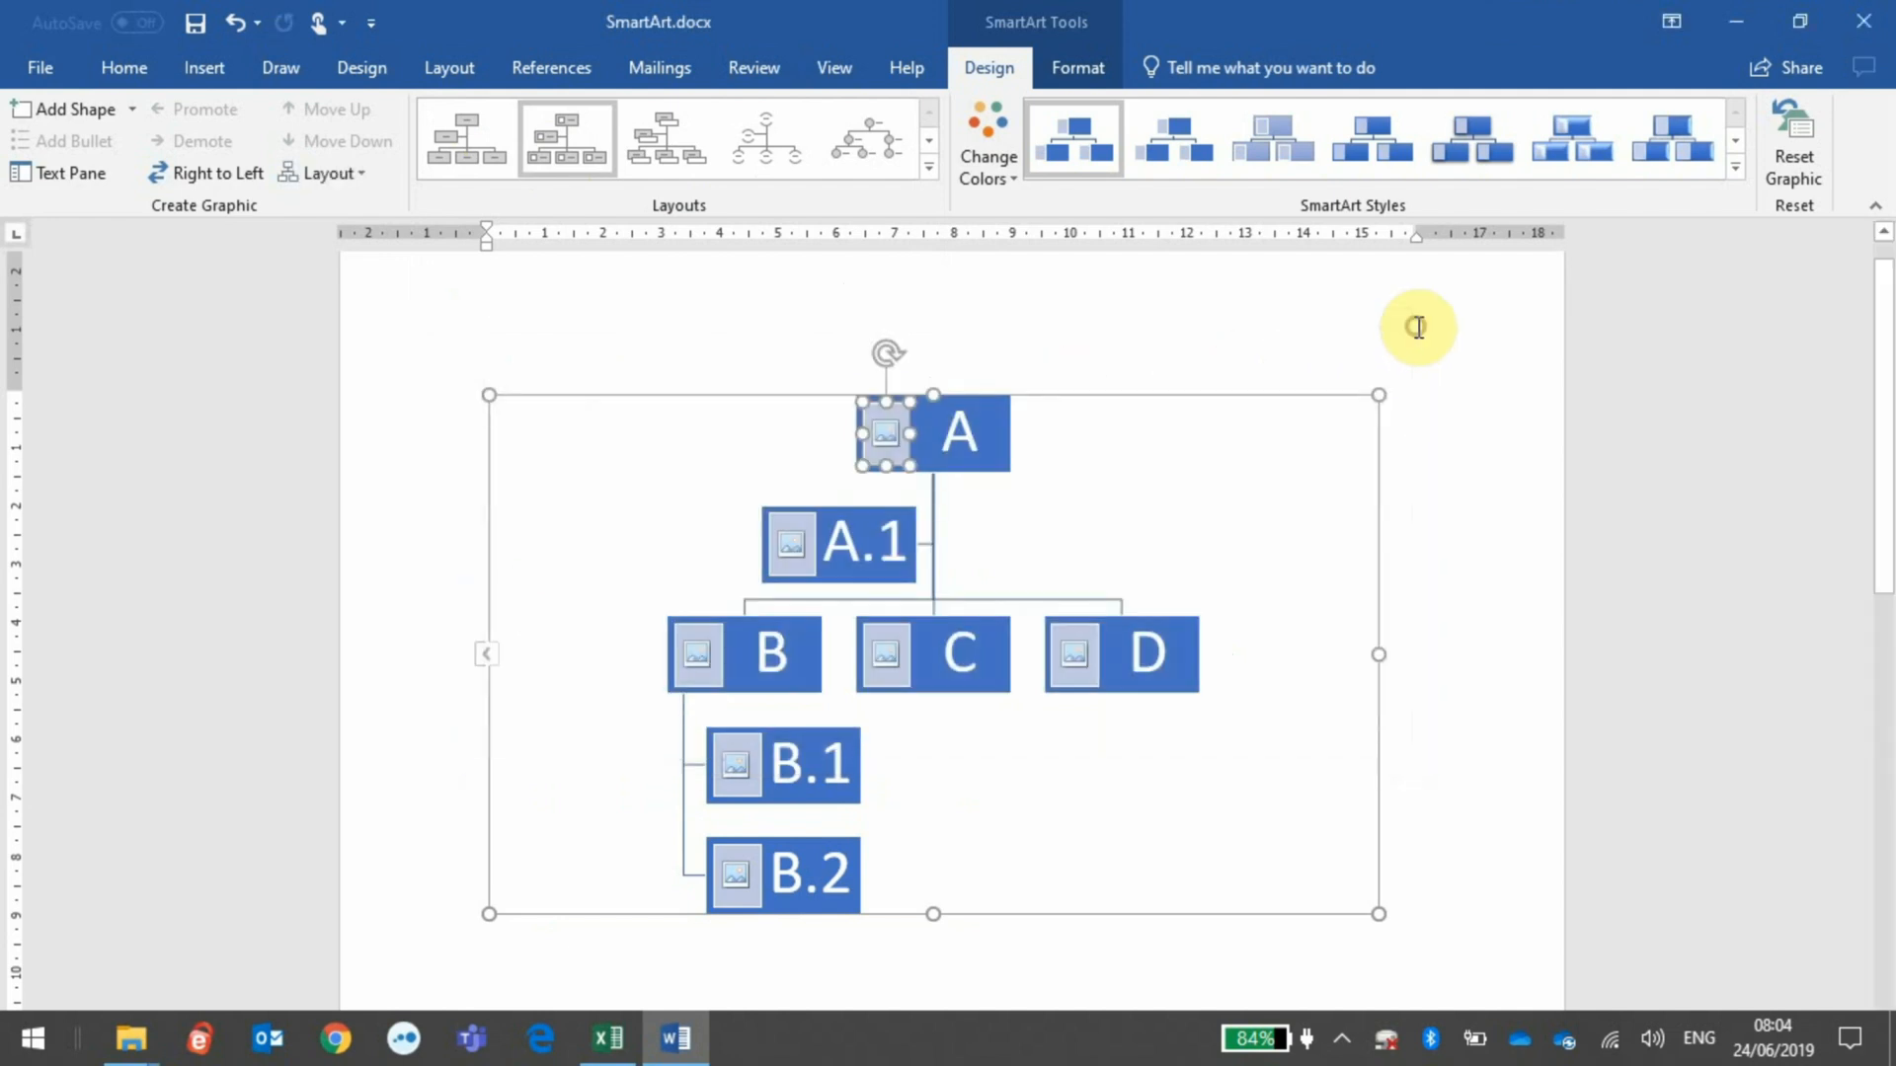
- Try the organization chart layout with curved half-circle shapes, and apply the Horizontal Hierarchy layout to the diagram
{"action": "left_click", "coordinate": [770, 161]}
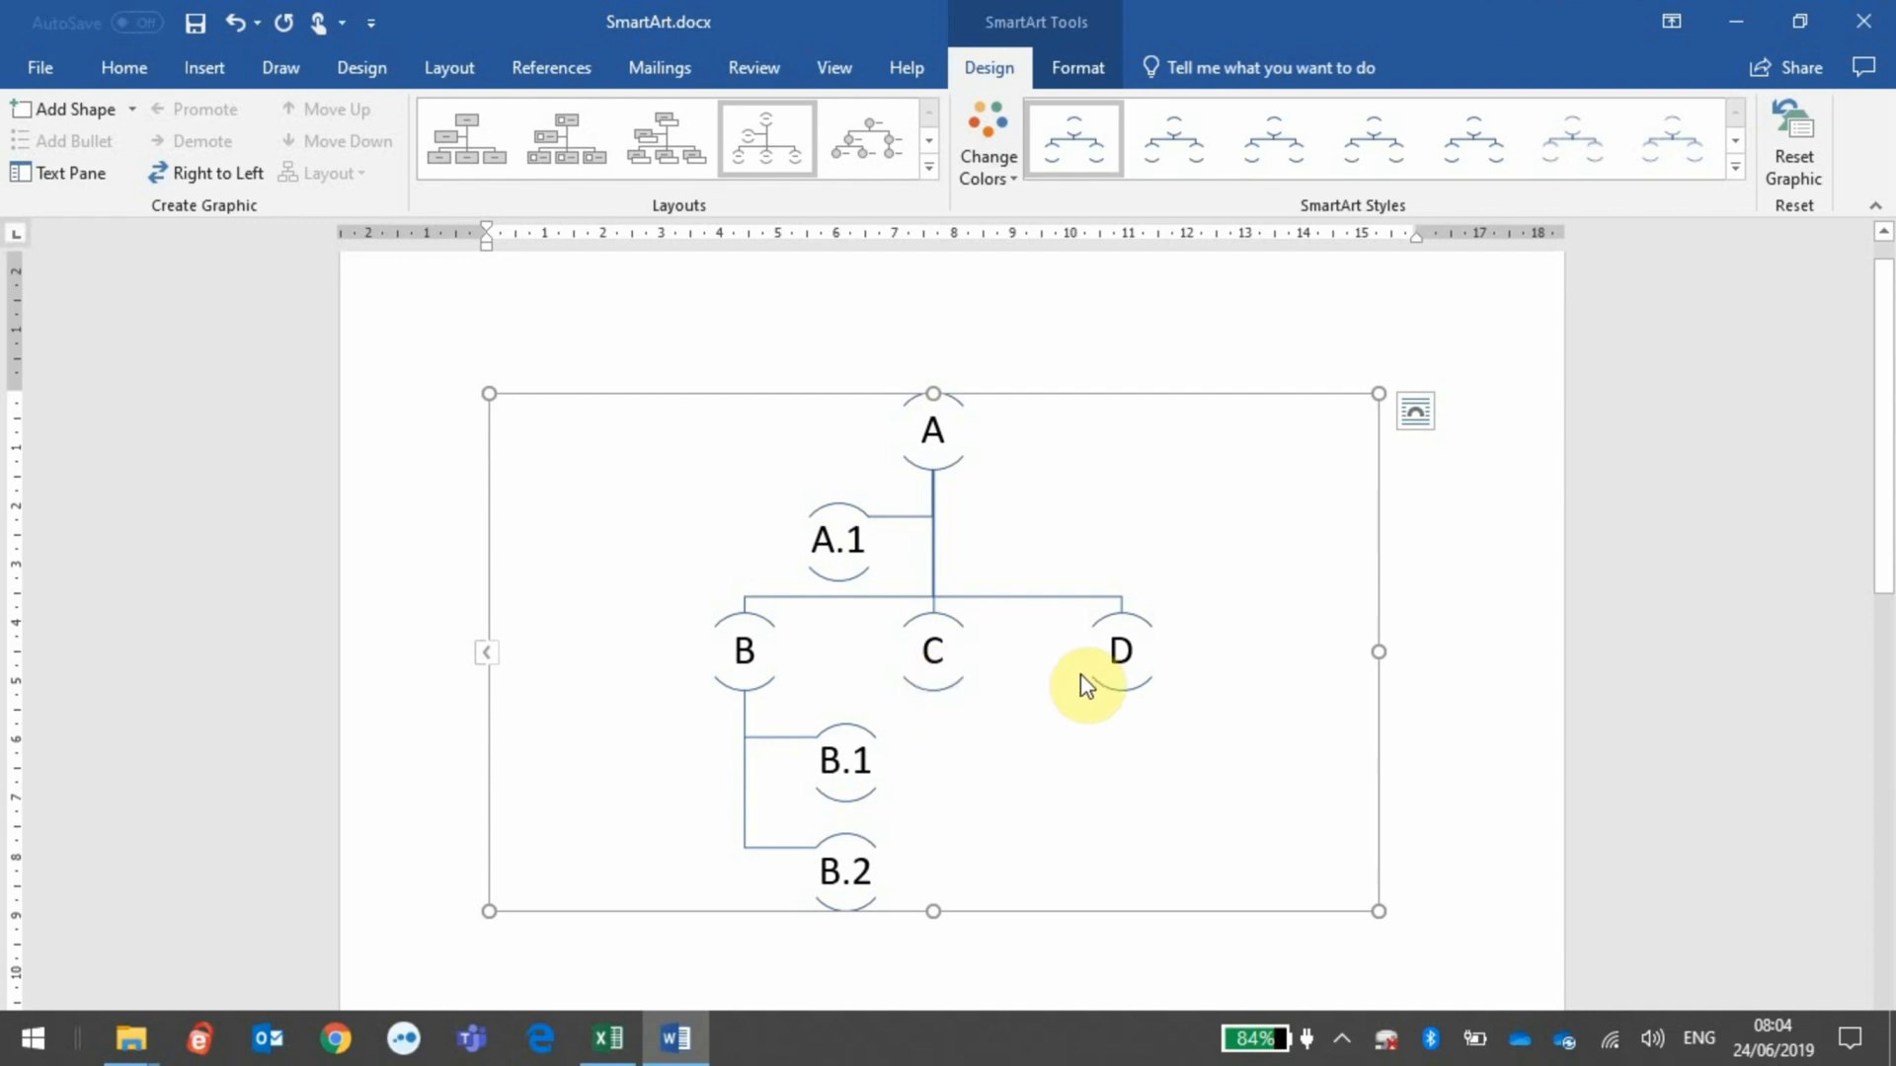
{"action": "left_click", "coordinate": [930, 168]}
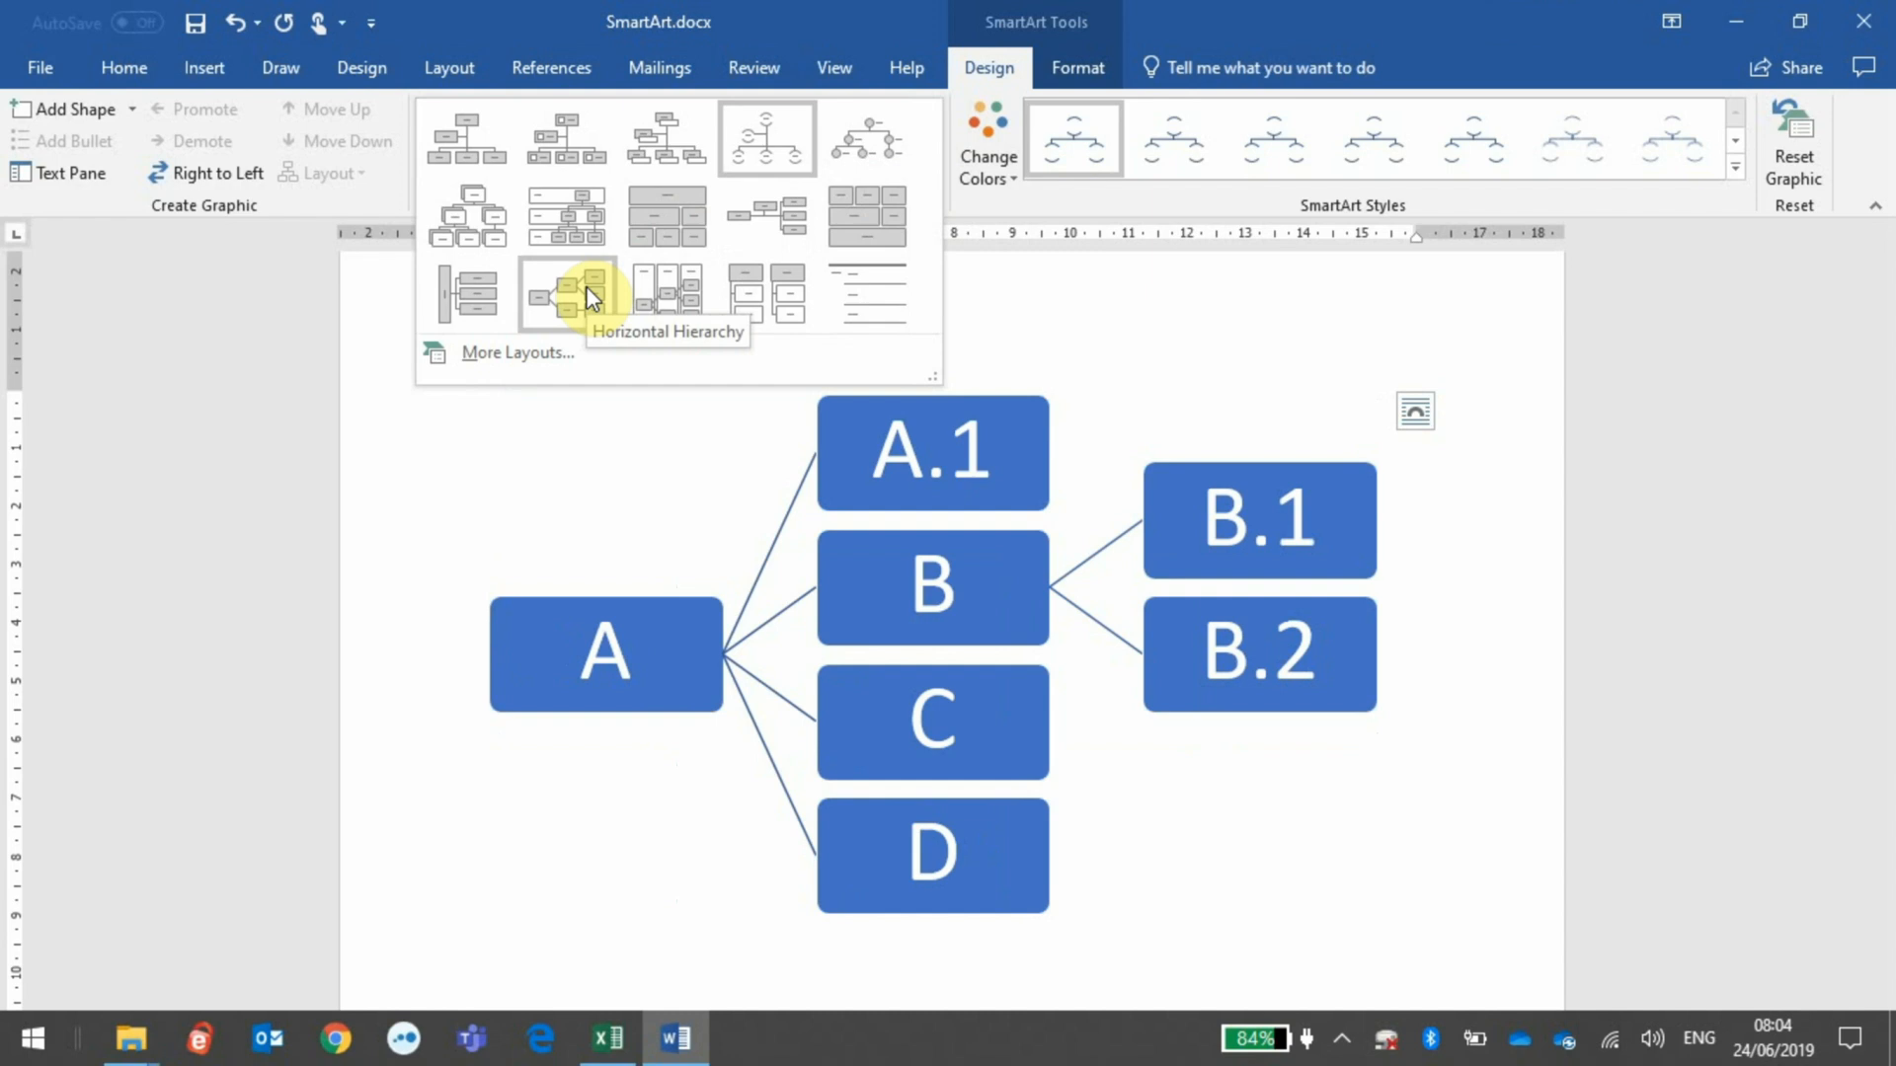
{"action": "left_click", "coordinate": [591, 296]}
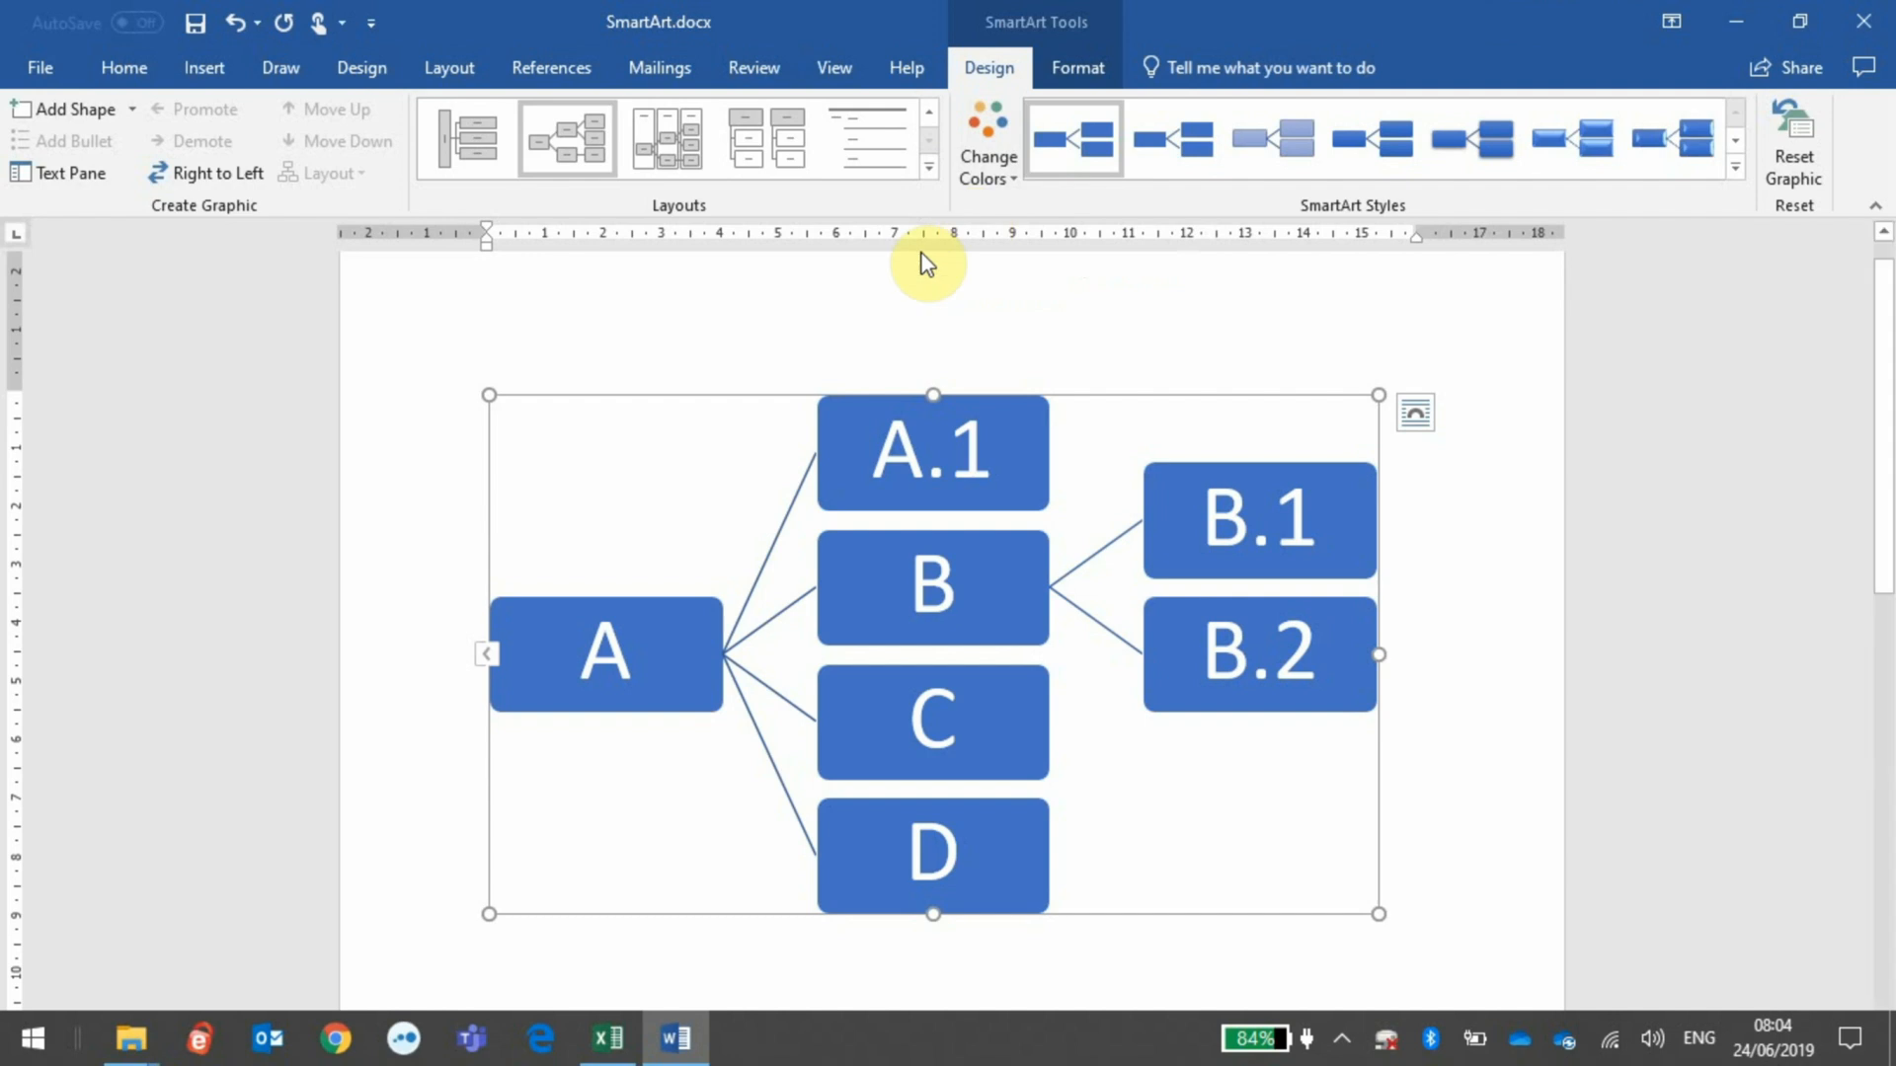
- Recolor the diagram with the Colorful orange, gold and blue set, and apply the fifth Best Match for Document style
{"action": "left_click", "coordinate": [1003, 147]}
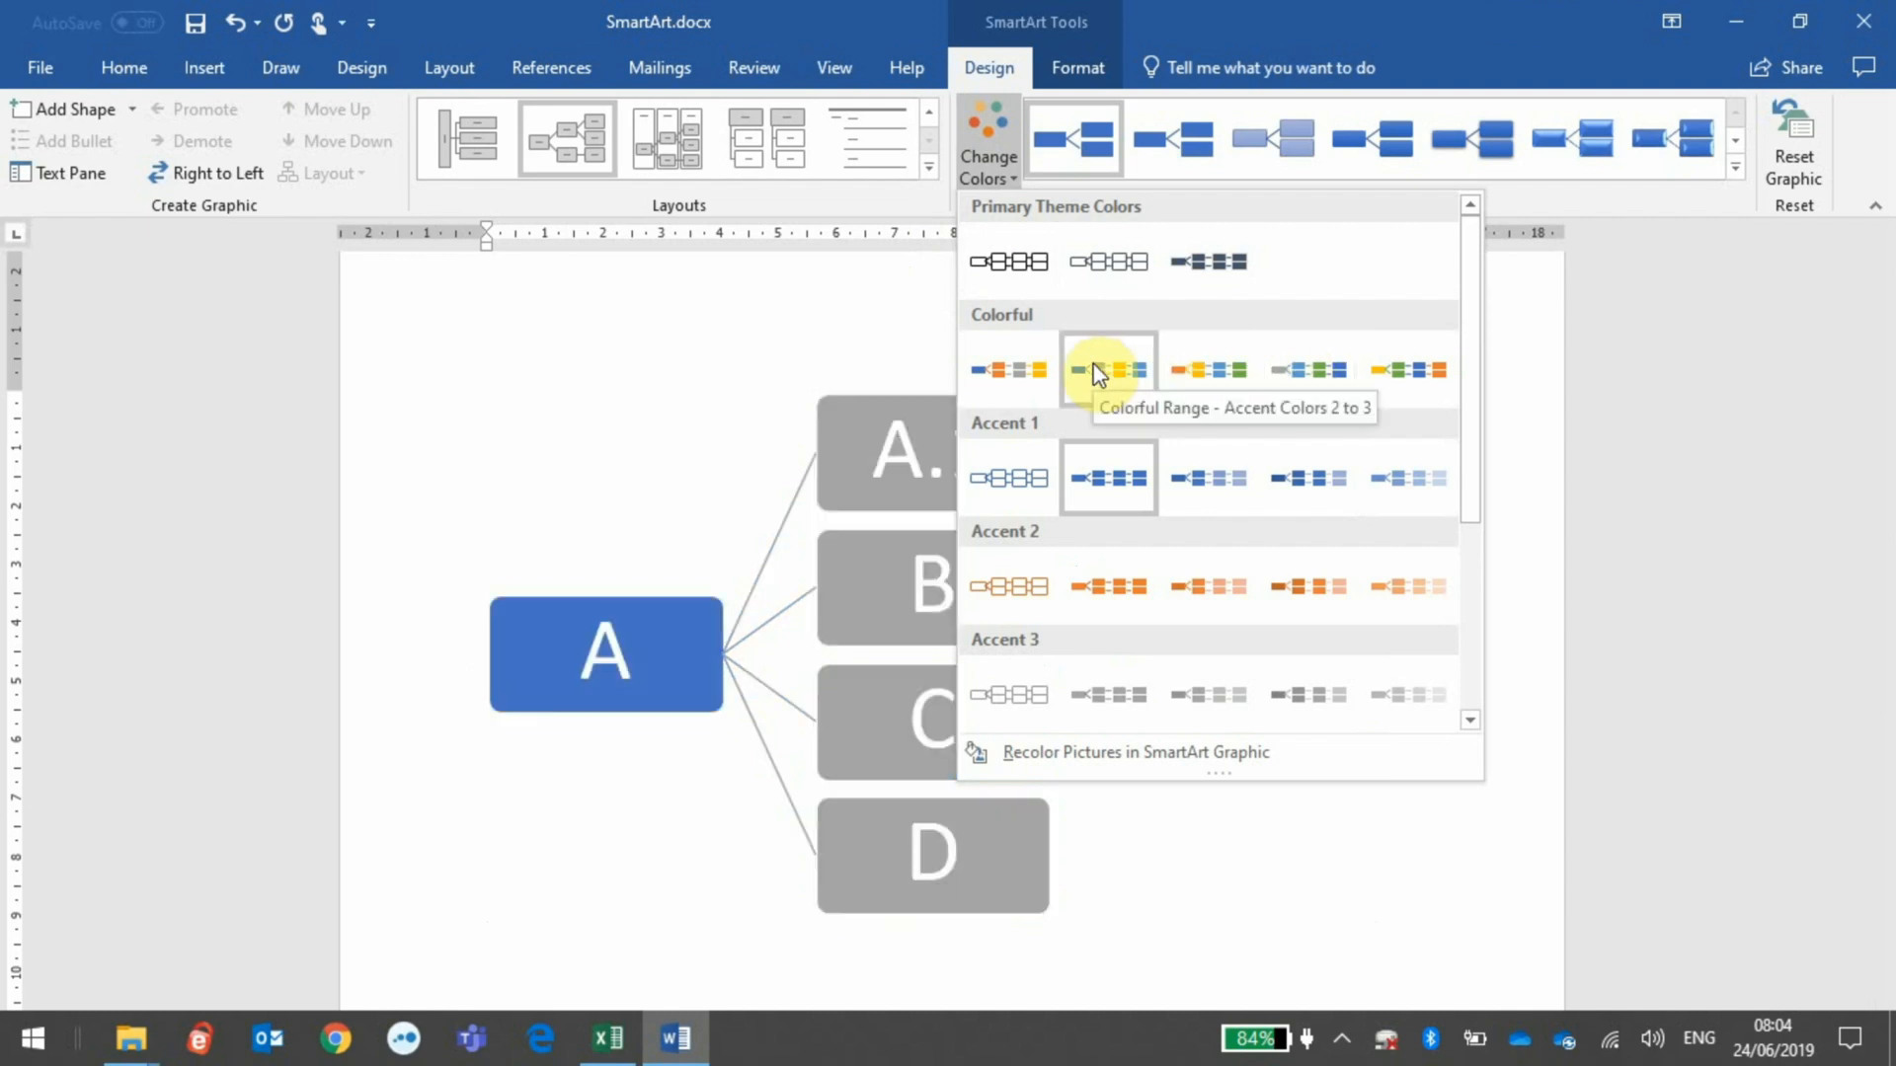
{"action": "left_click", "coordinate": [1177, 372]}
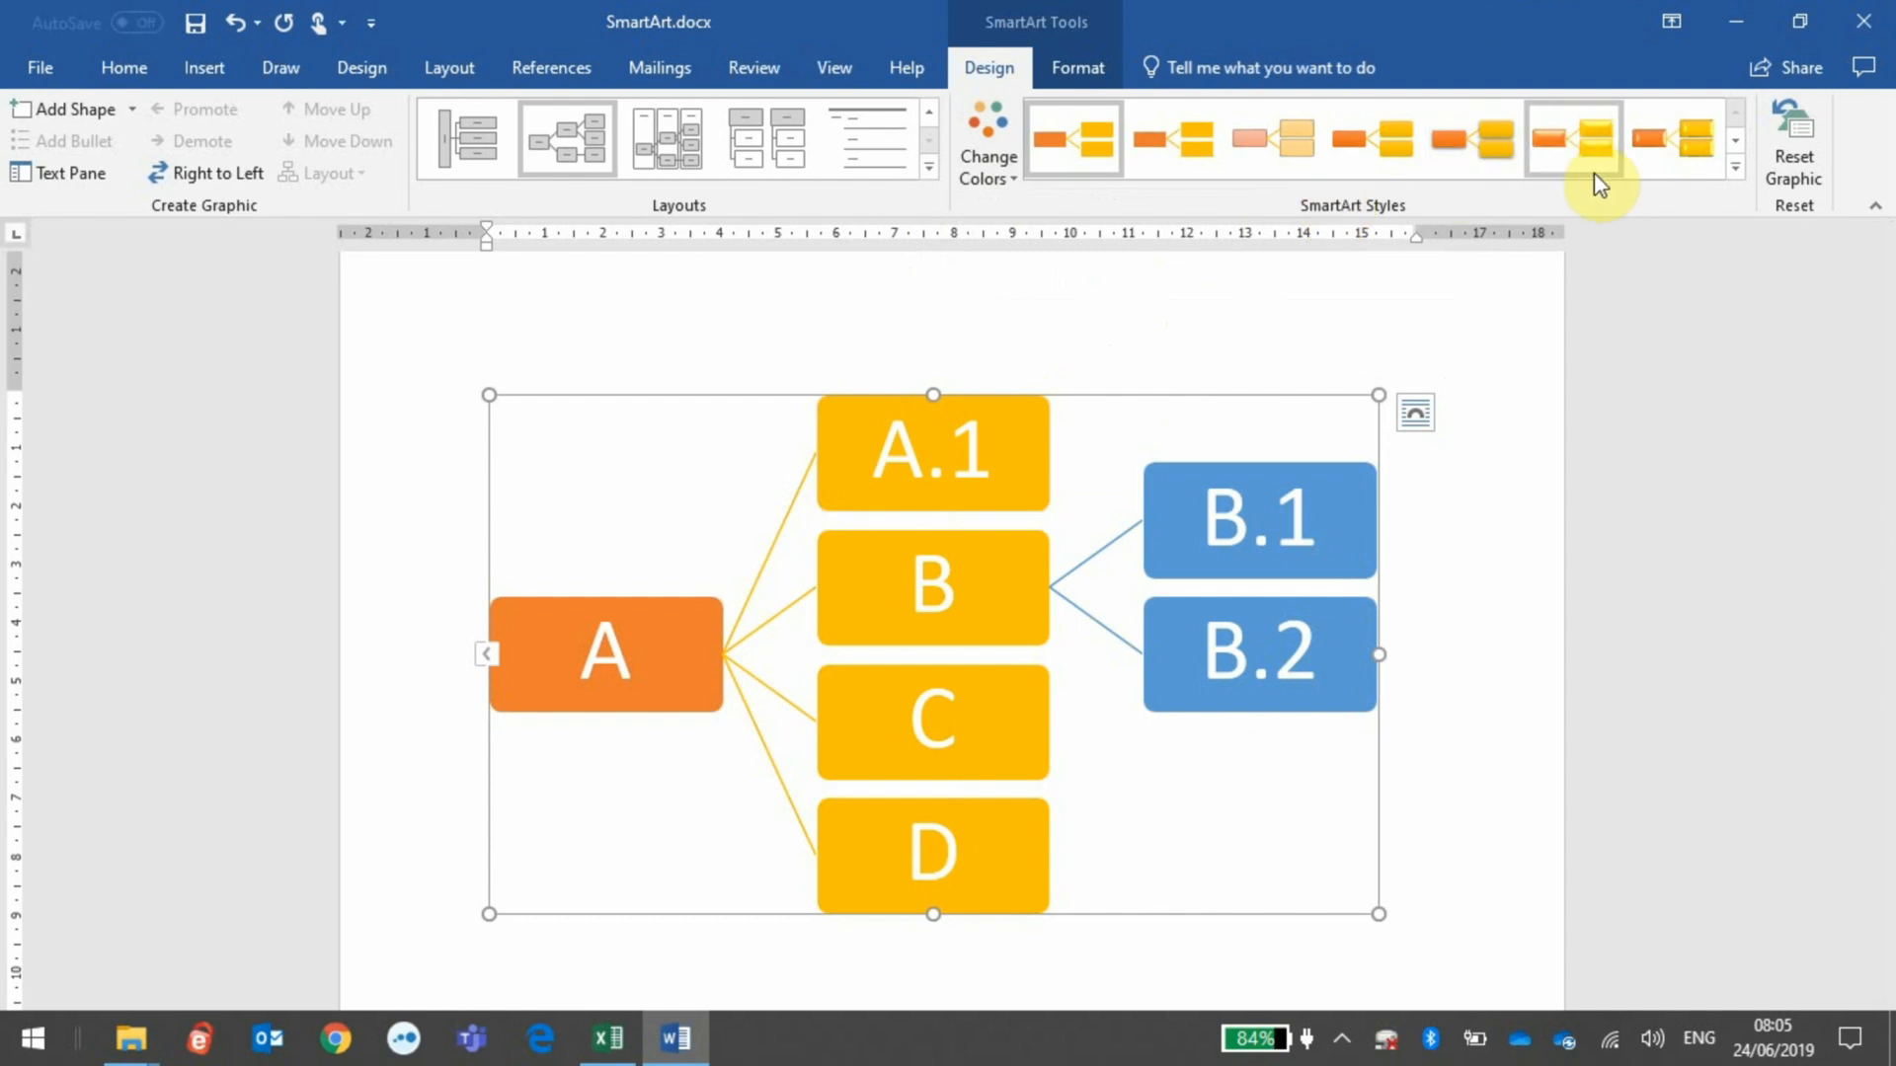
{"action": "left_click", "coordinate": [1734, 169]}
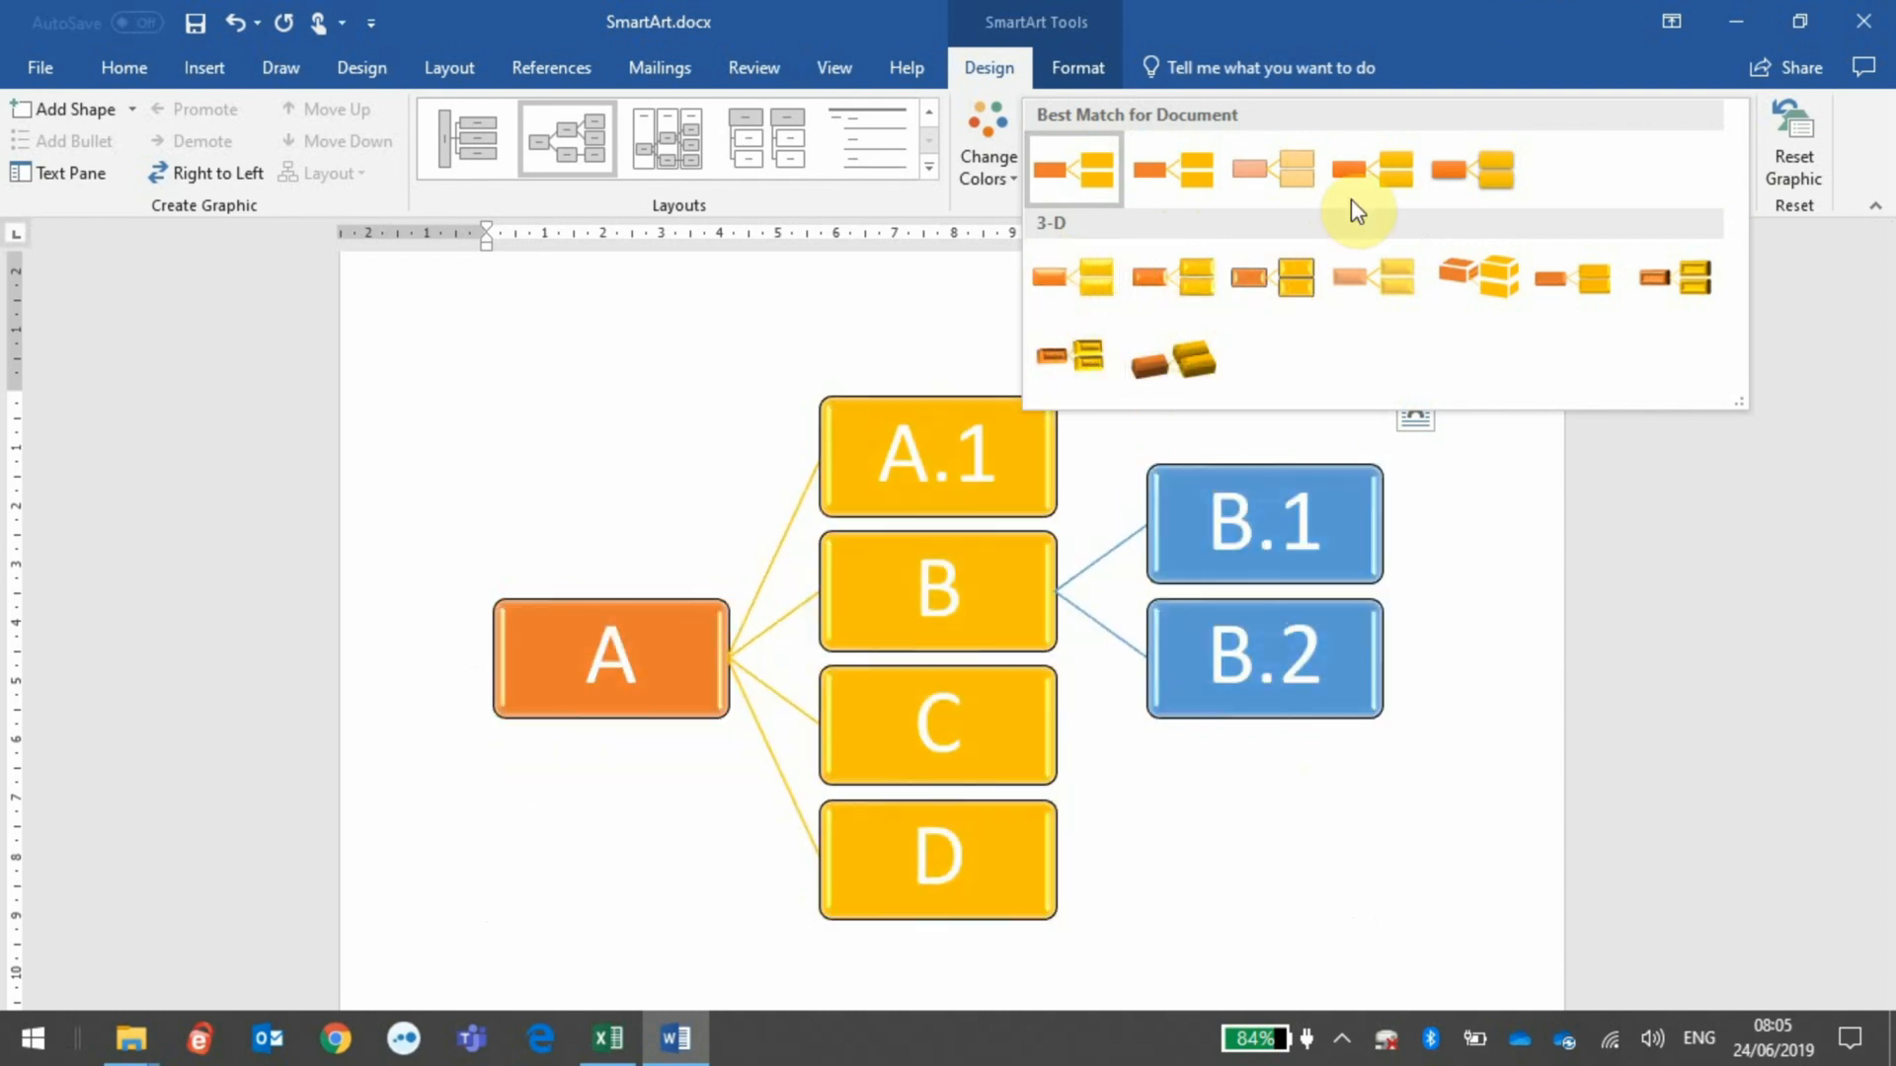
{"action": "left_click", "coordinate": [1488, 176]}
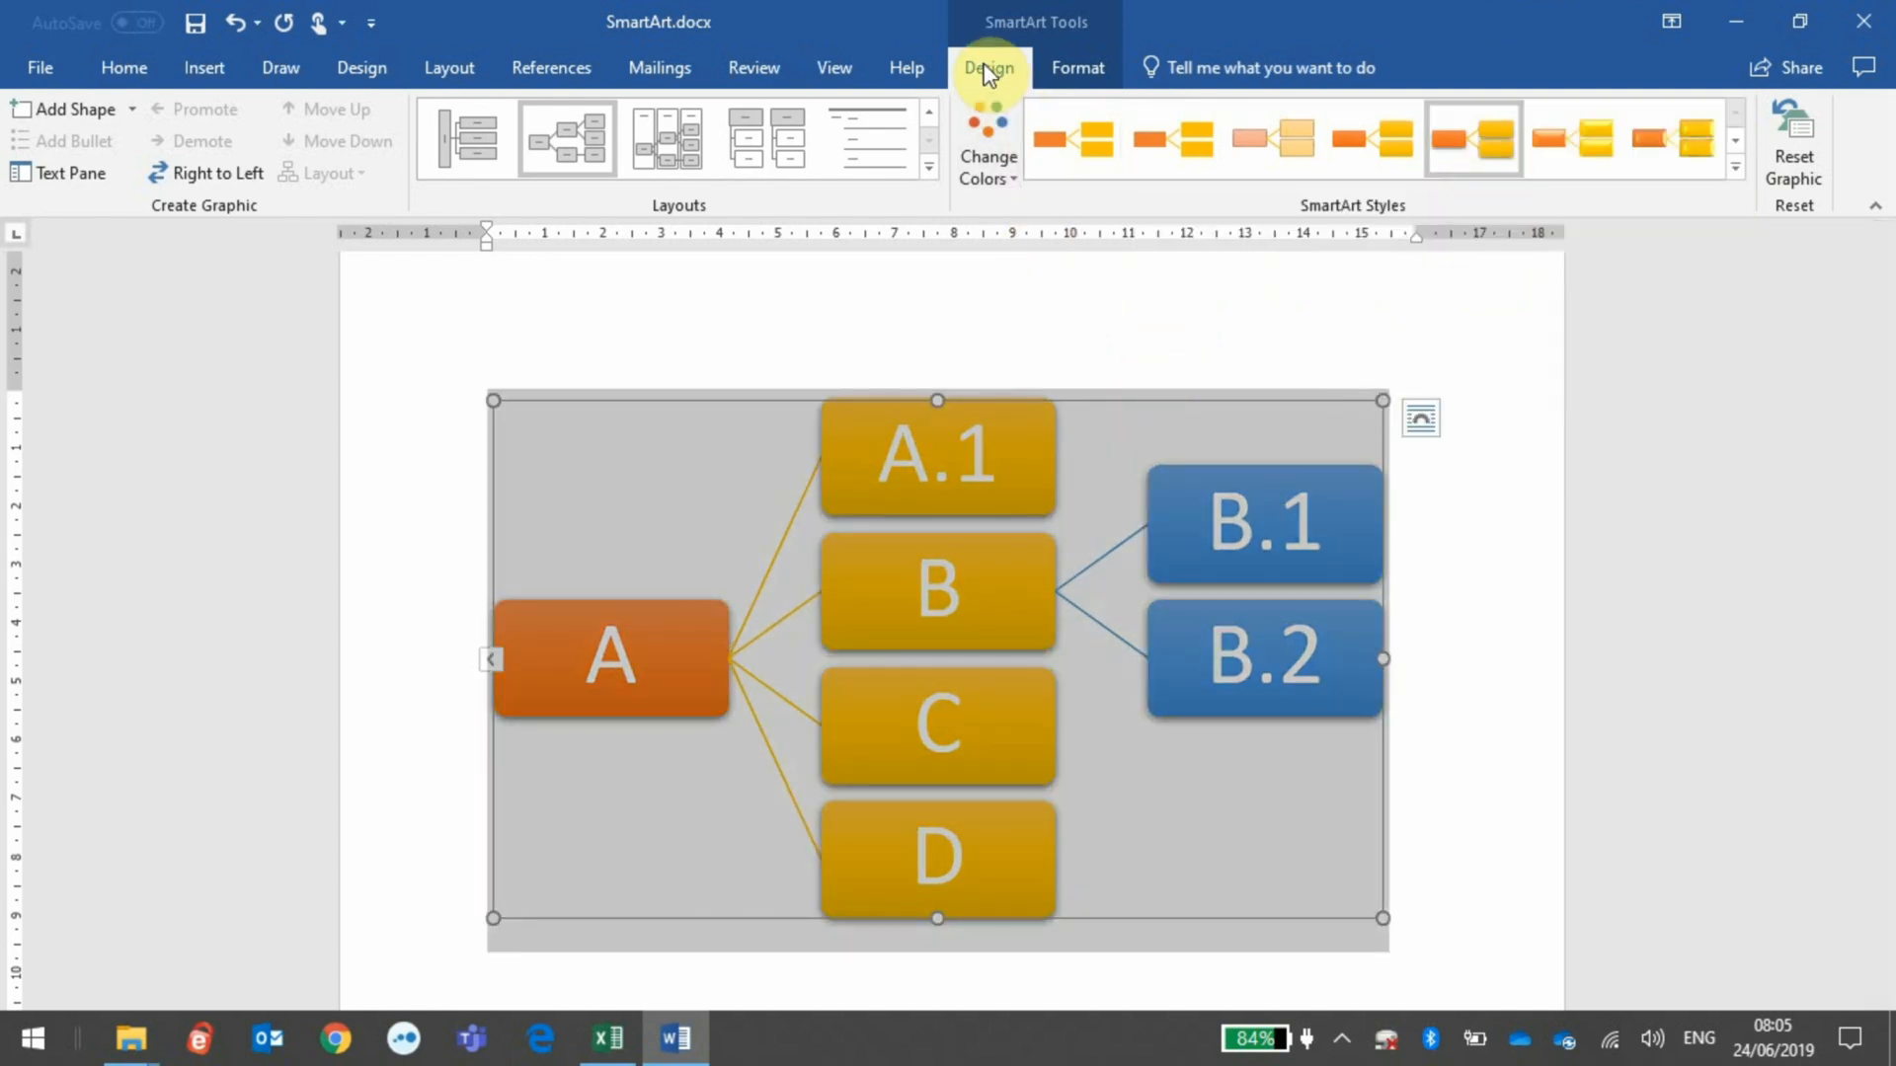
- Apply the black style with white text from the last row of Theme Styles to shape A only
{"action": "left_click", "coordinate": [1076, 71]}
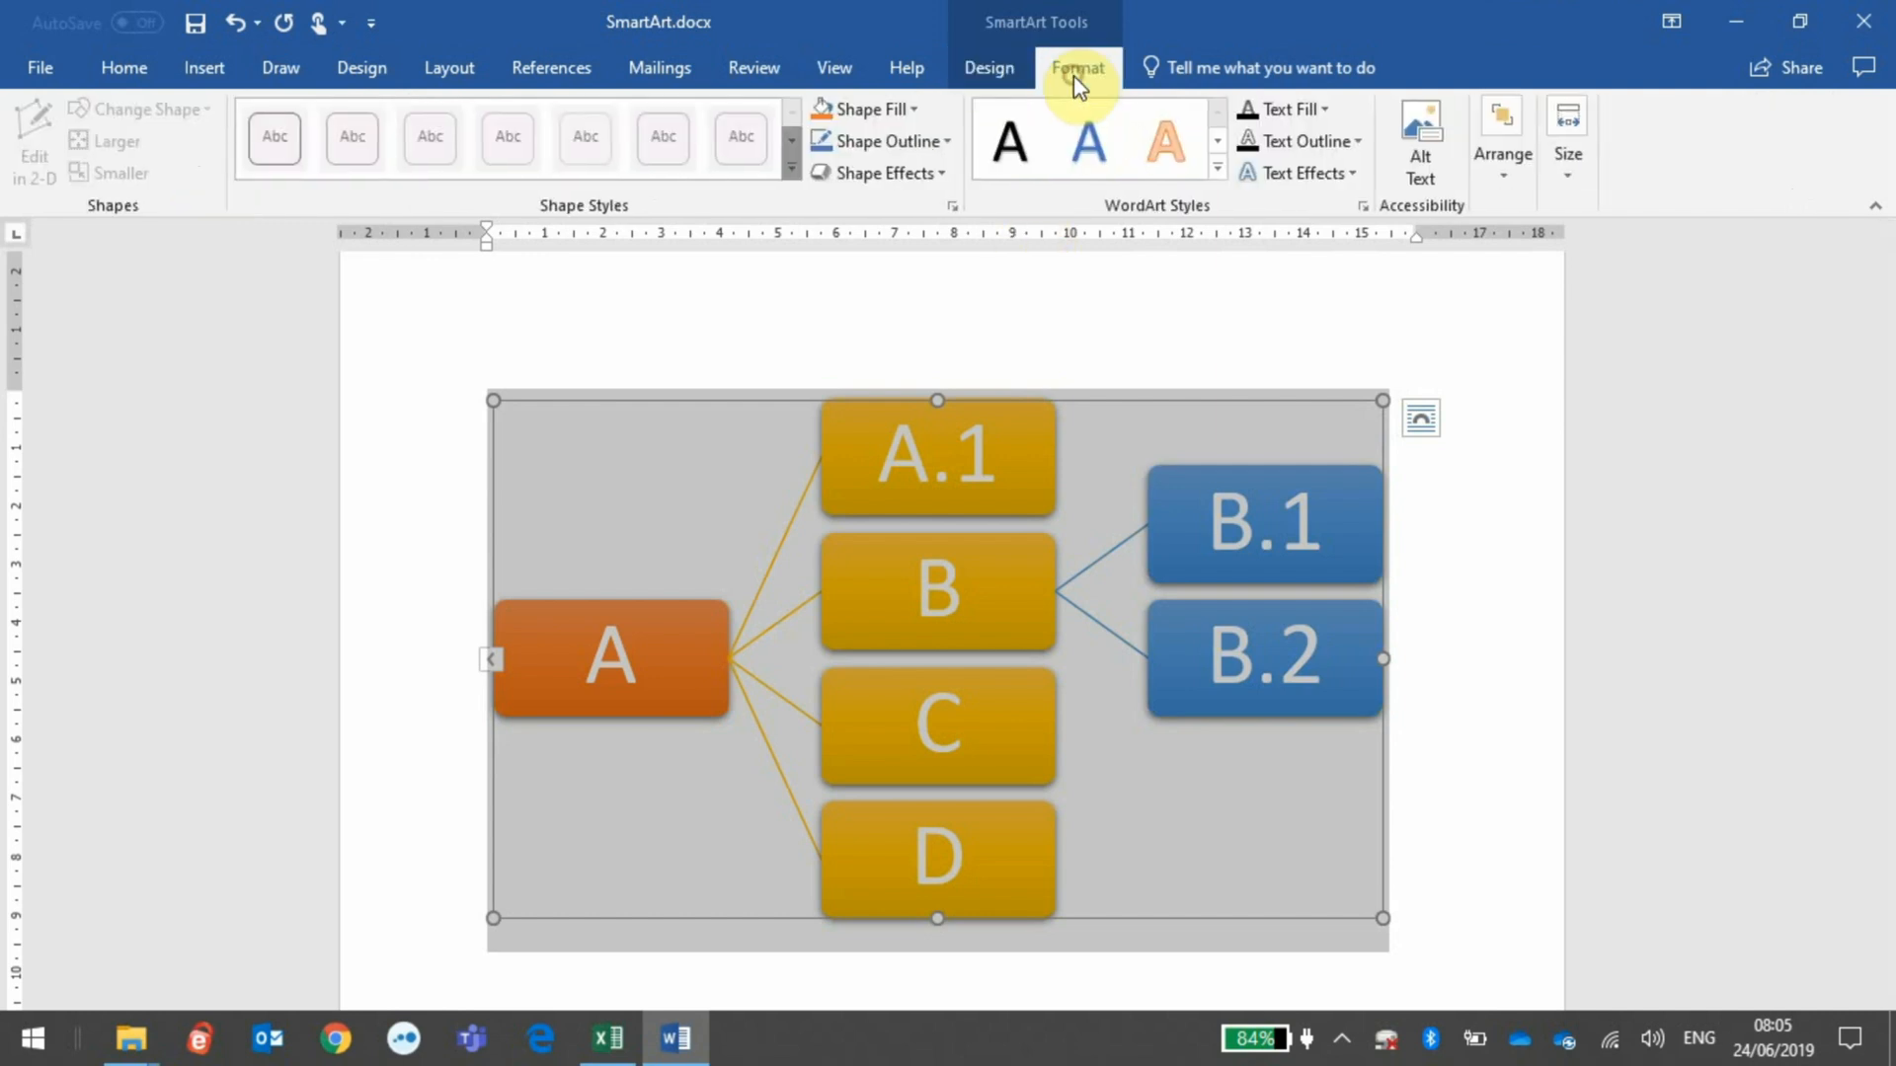
{"action": "left_click", "coordinate": [1016, 536]}
{"action": "left_click", "coordinate": [1299, 440]}
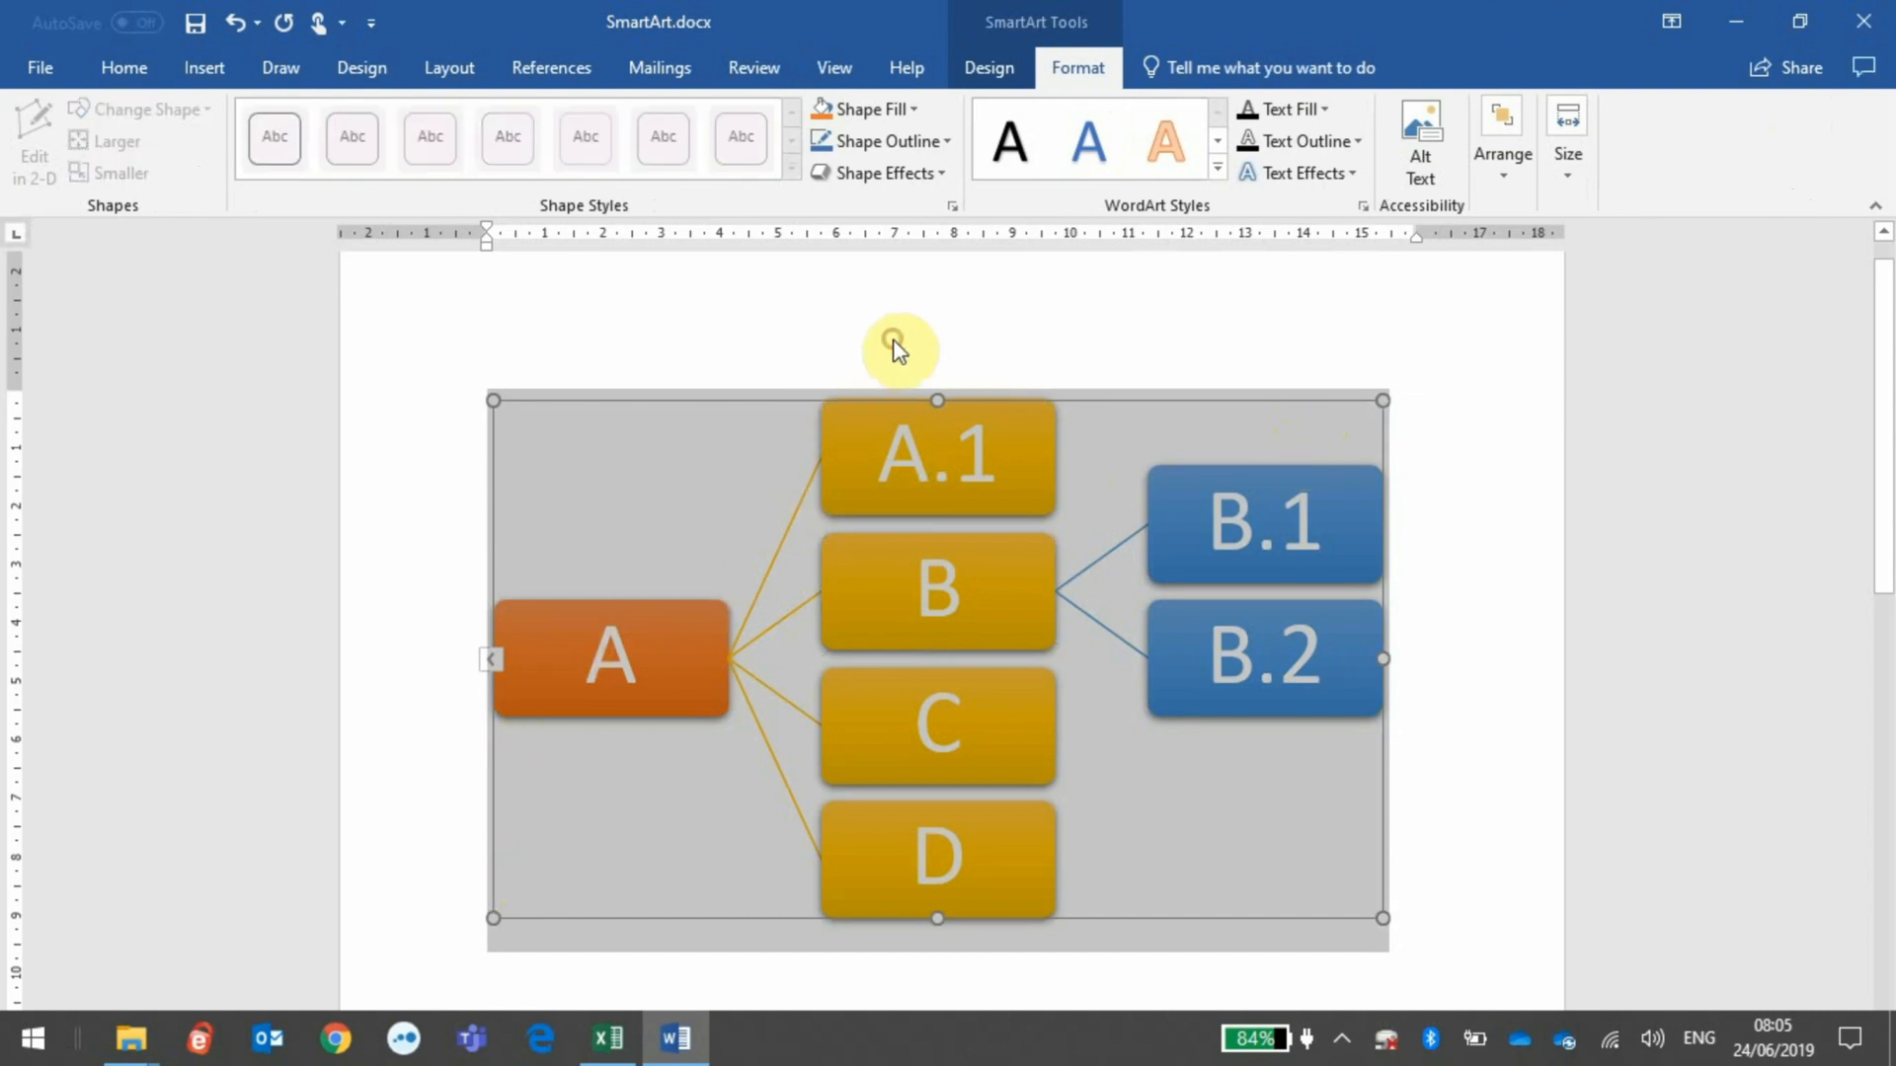
{"action": "left_click", "coordinate": [1496, 516]}
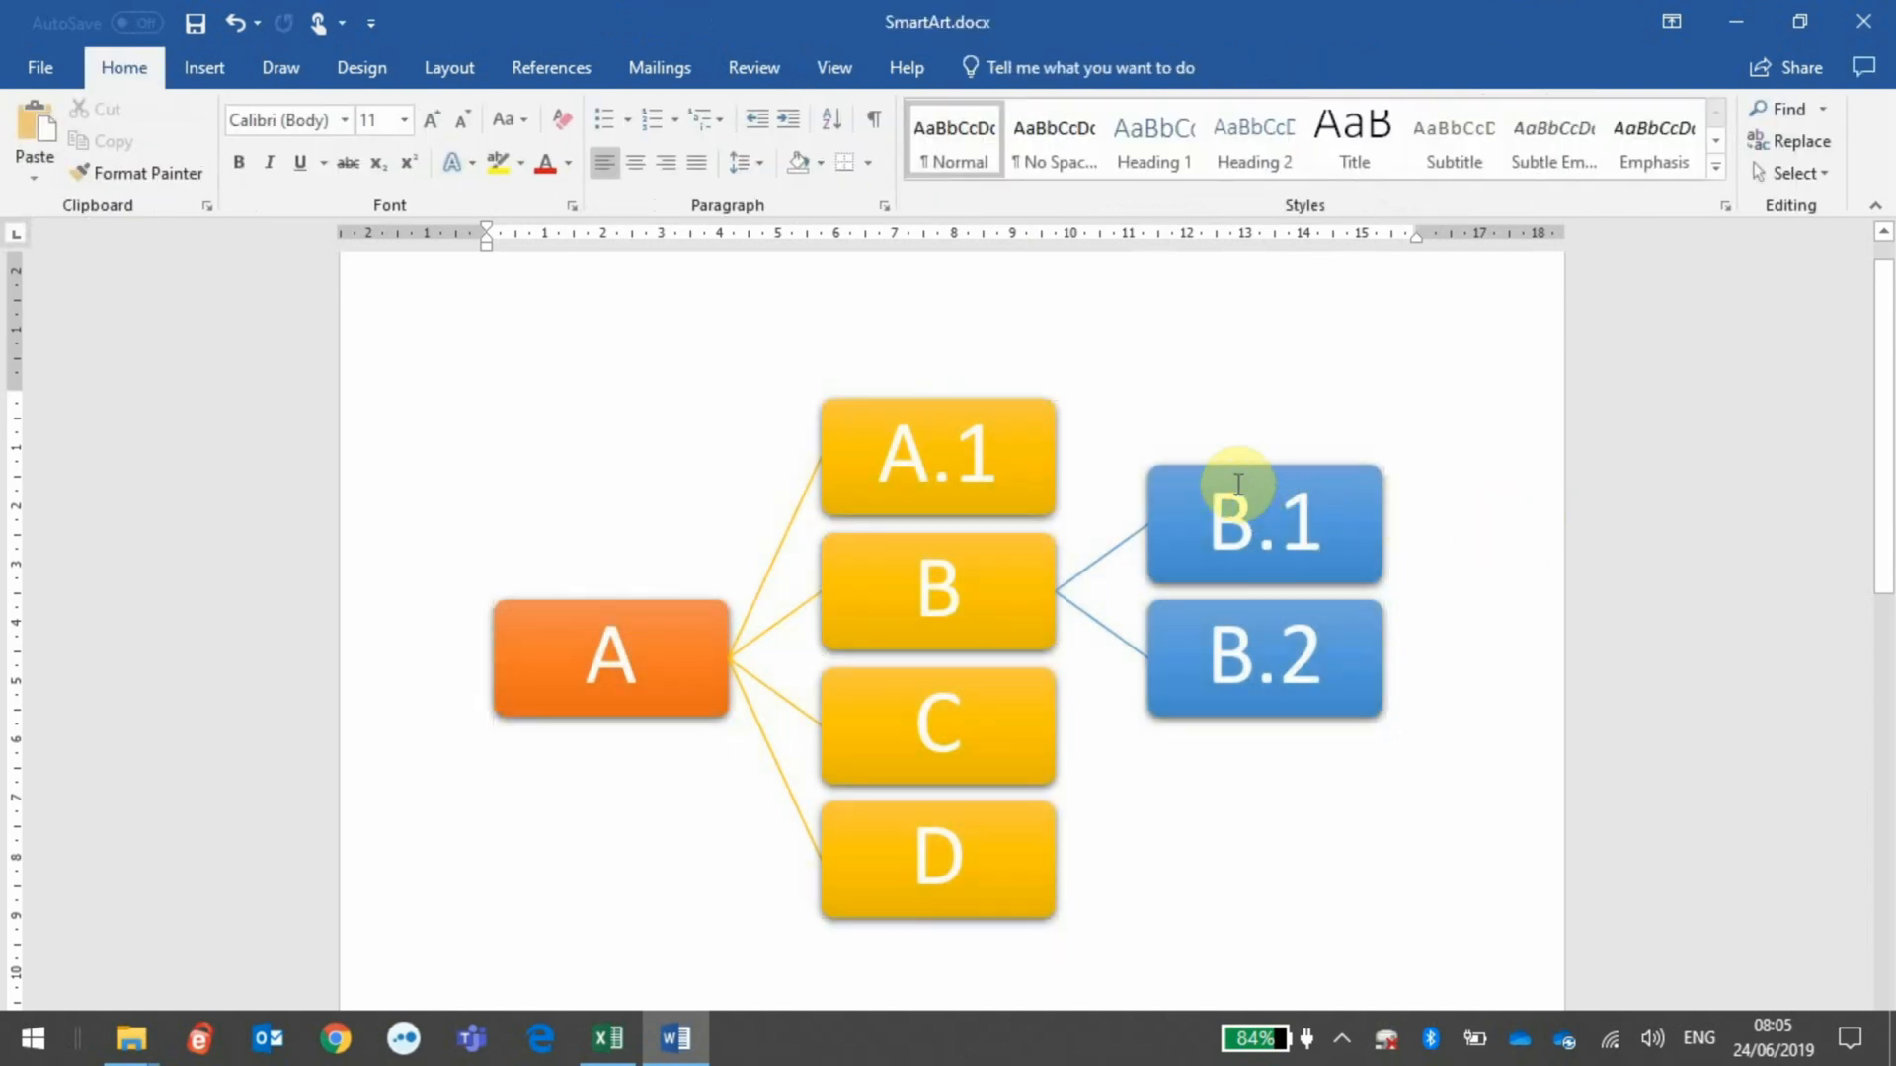
{"action": "left_click", "coordinate": [1205, 473]}
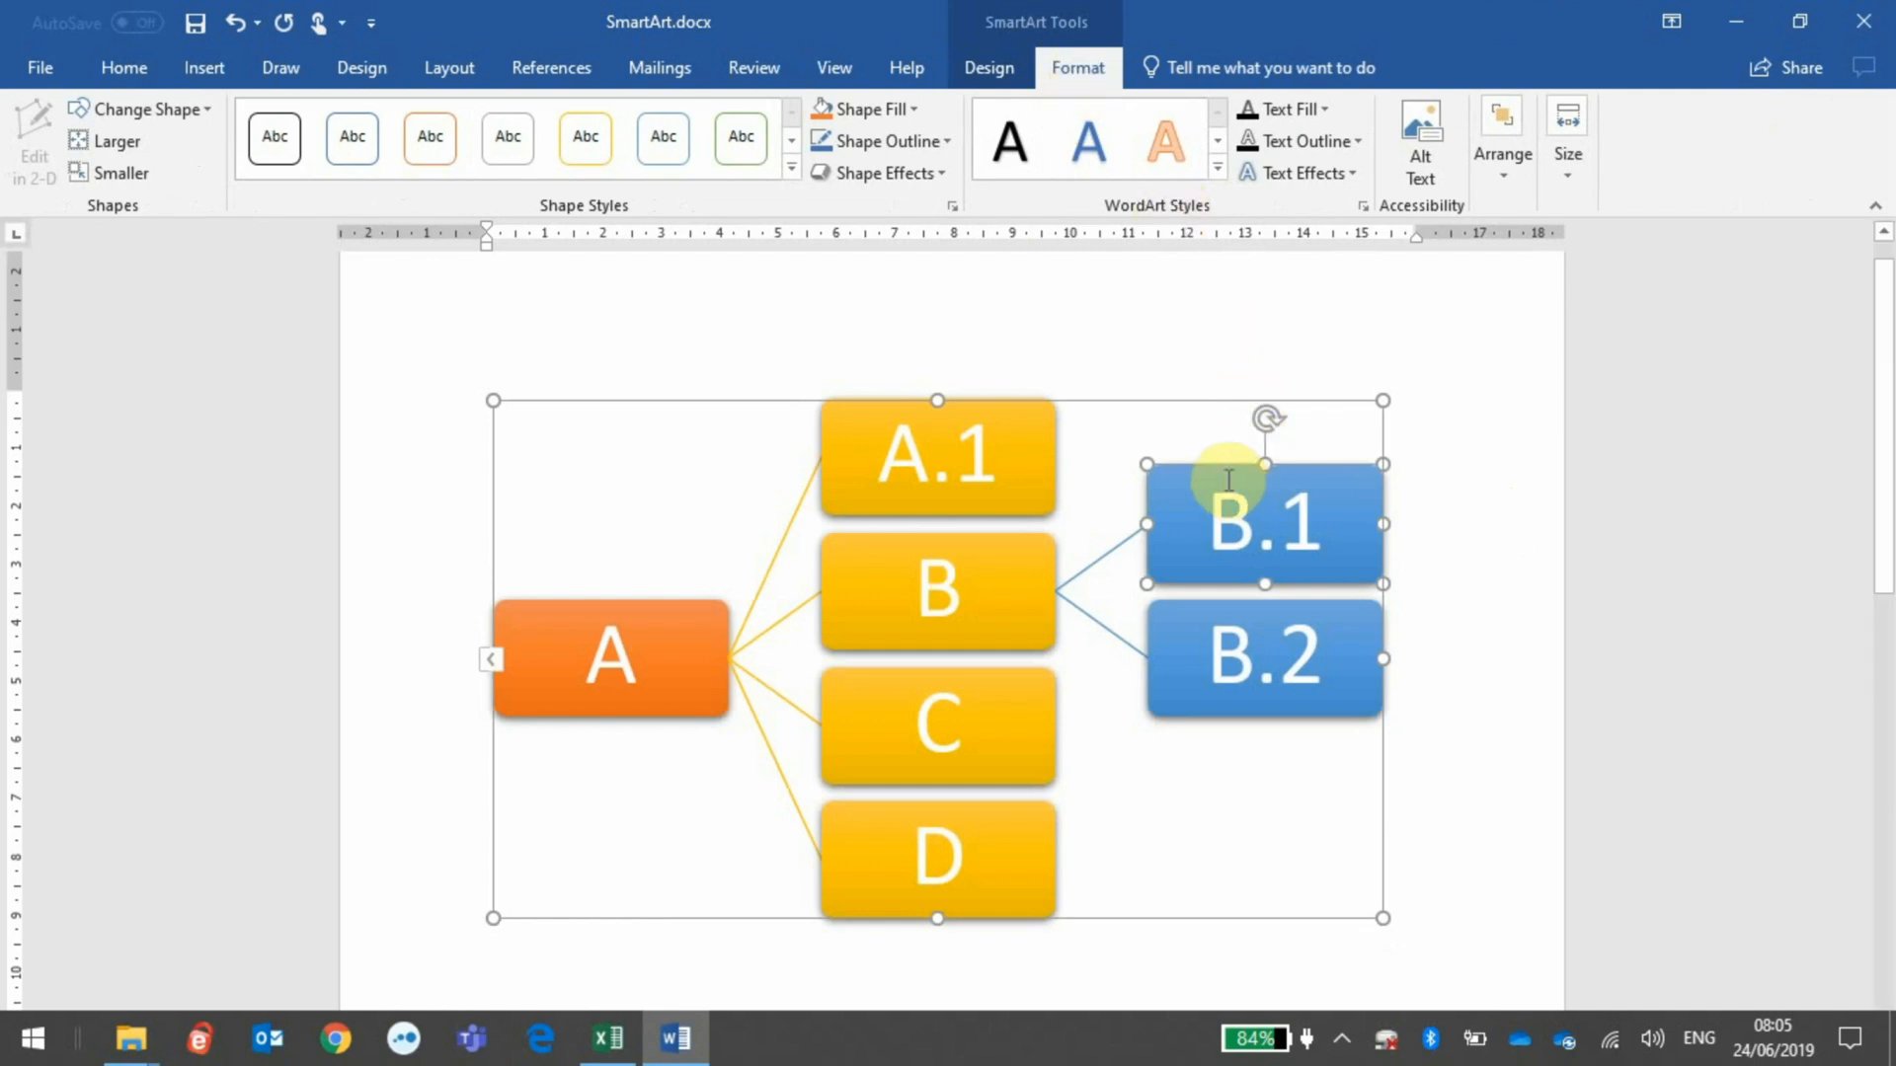
{"action": "left_click", "coordinate": [678, 601]}
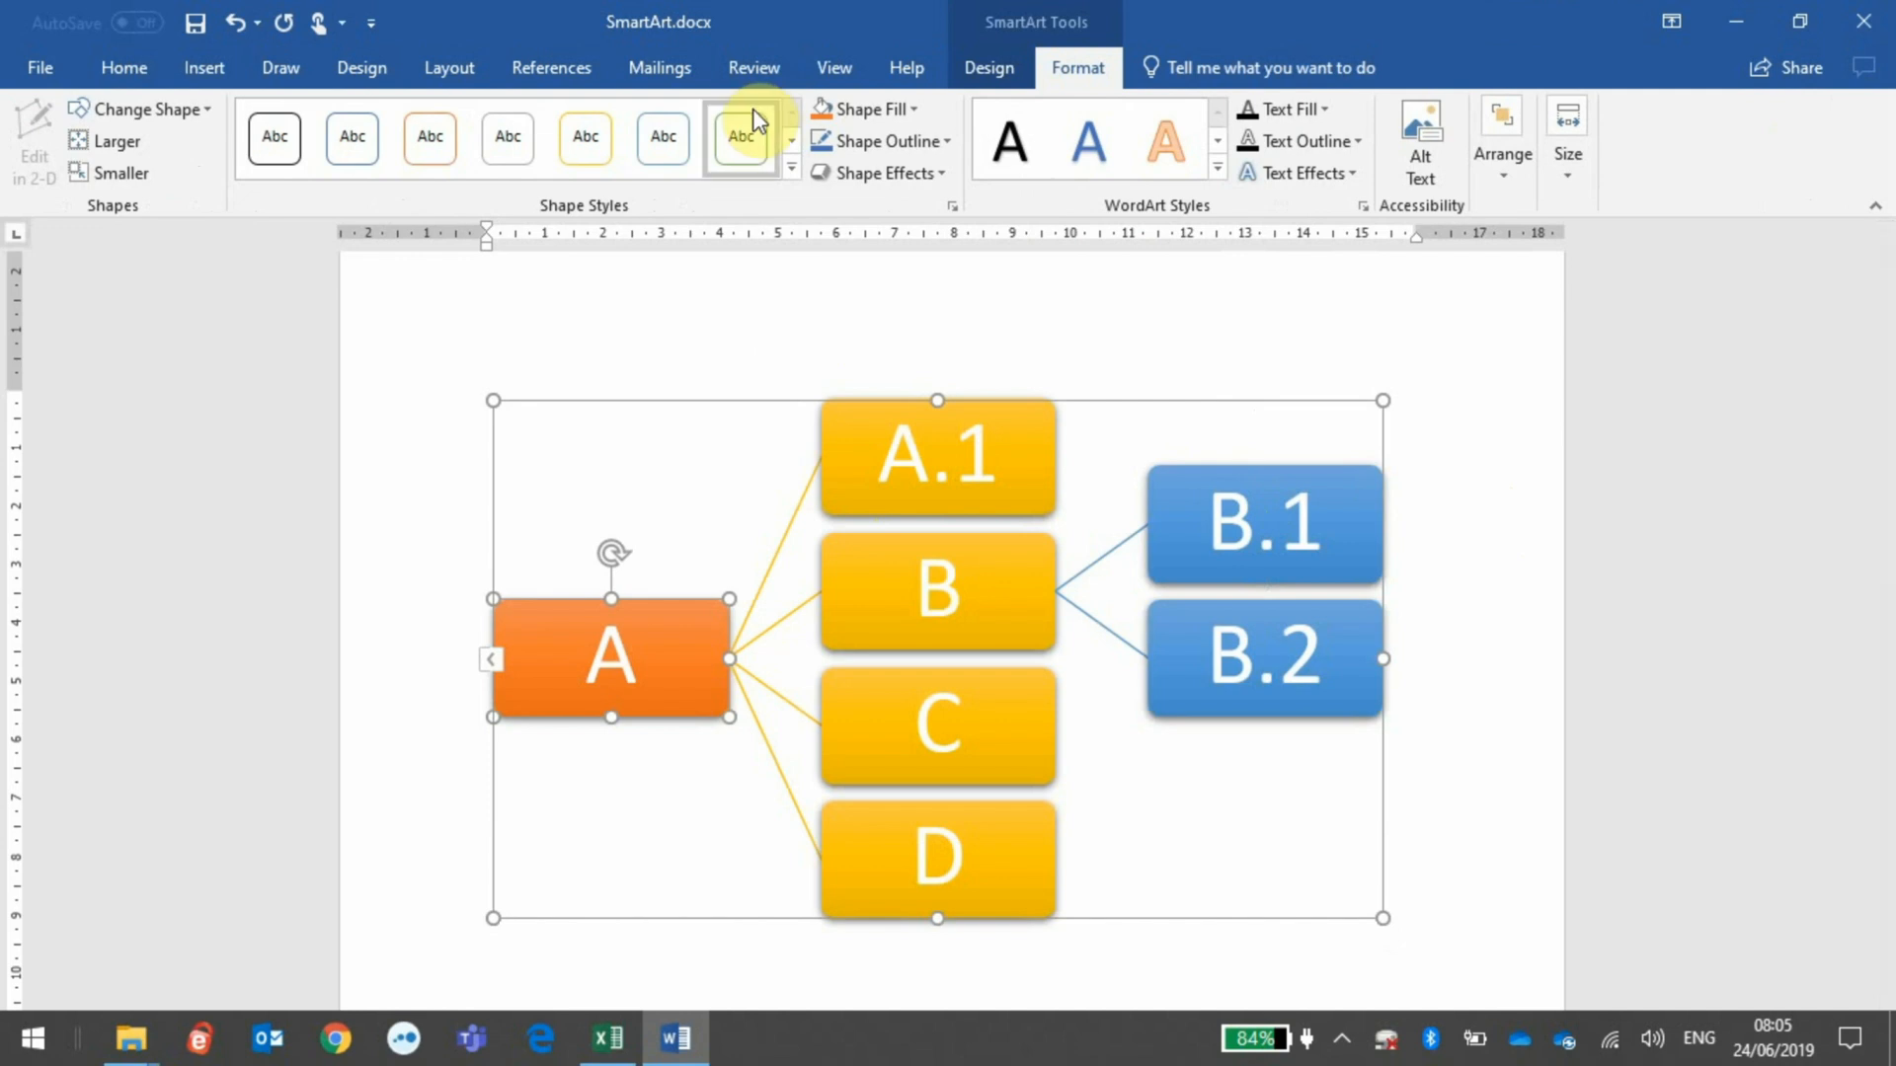
{"action": "left_click", "coordinate": [792, 168]}
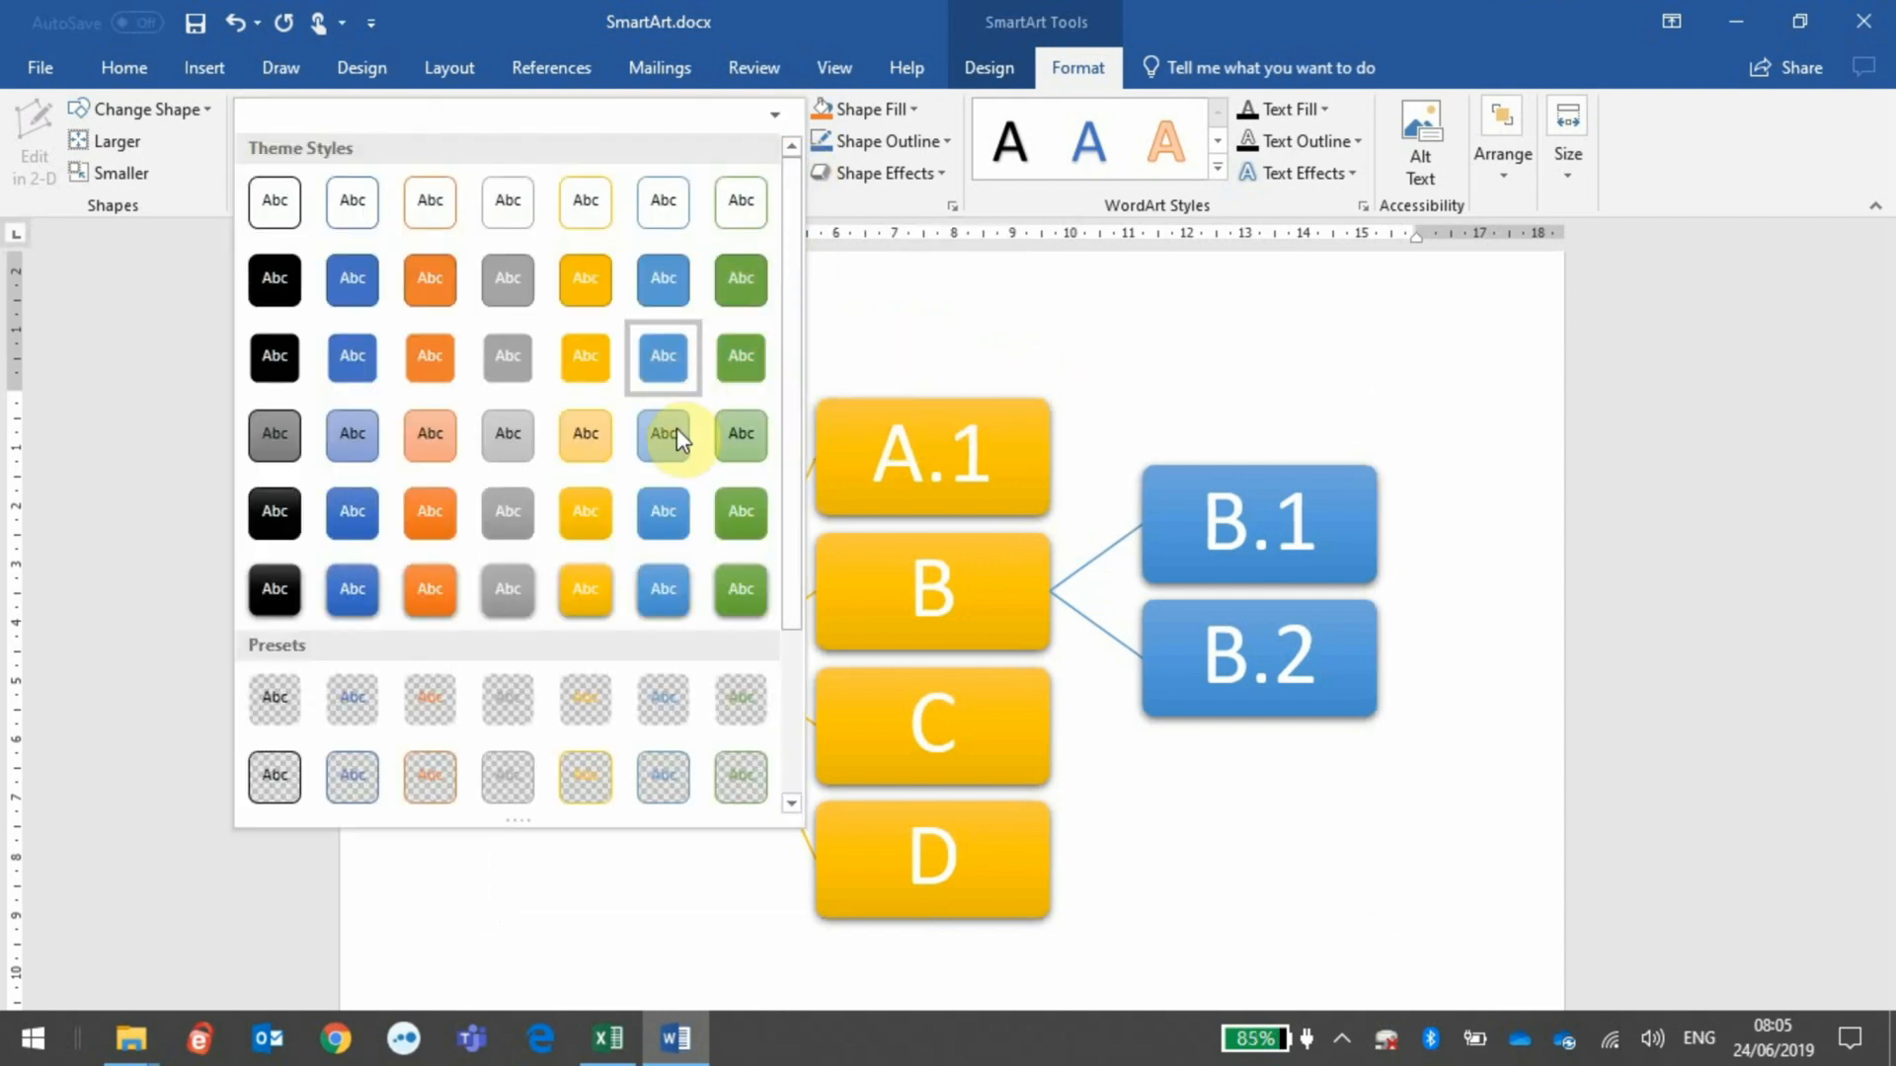
{"action": "left_click", "coordinate": [275, 590]}
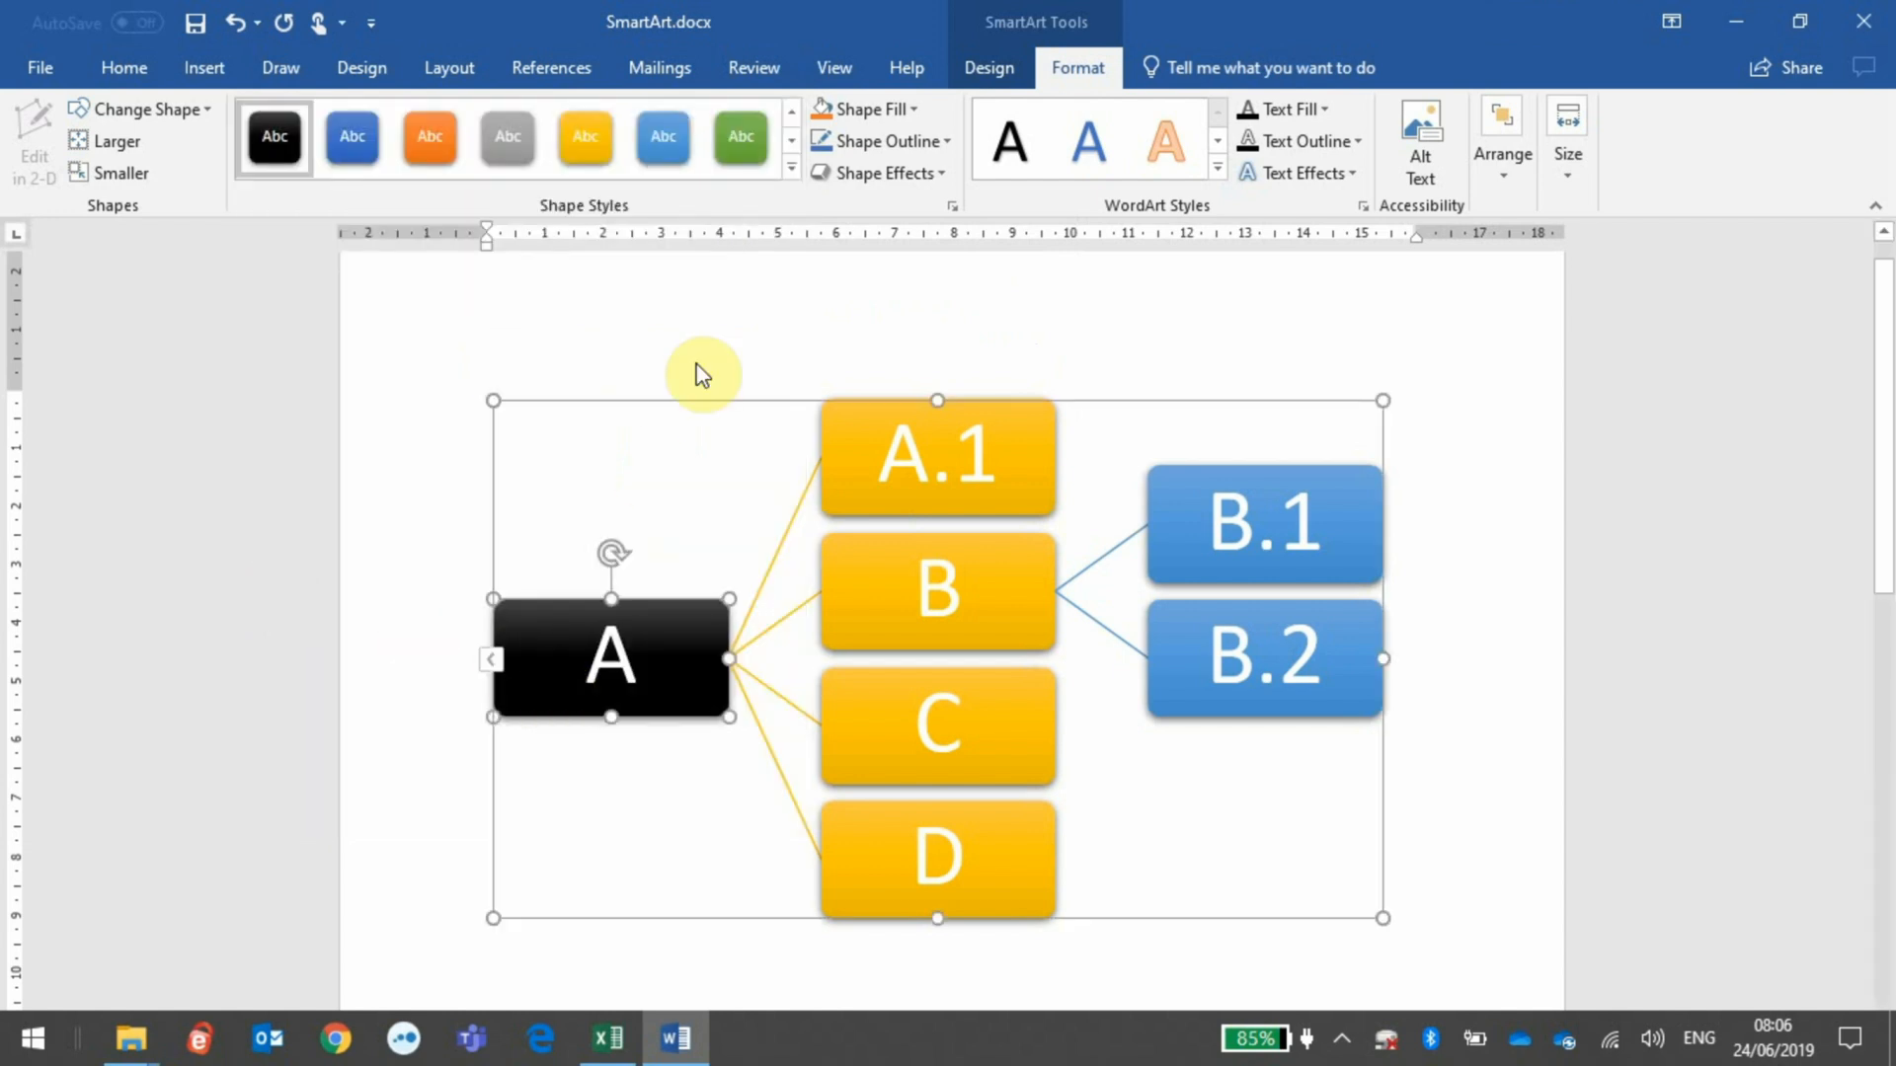
- Fill shape A with the lightest gray tint of the black theme color and give it a gold outline 6 pt thick
{"action": "left_click", "coordinate": [909, 116]}
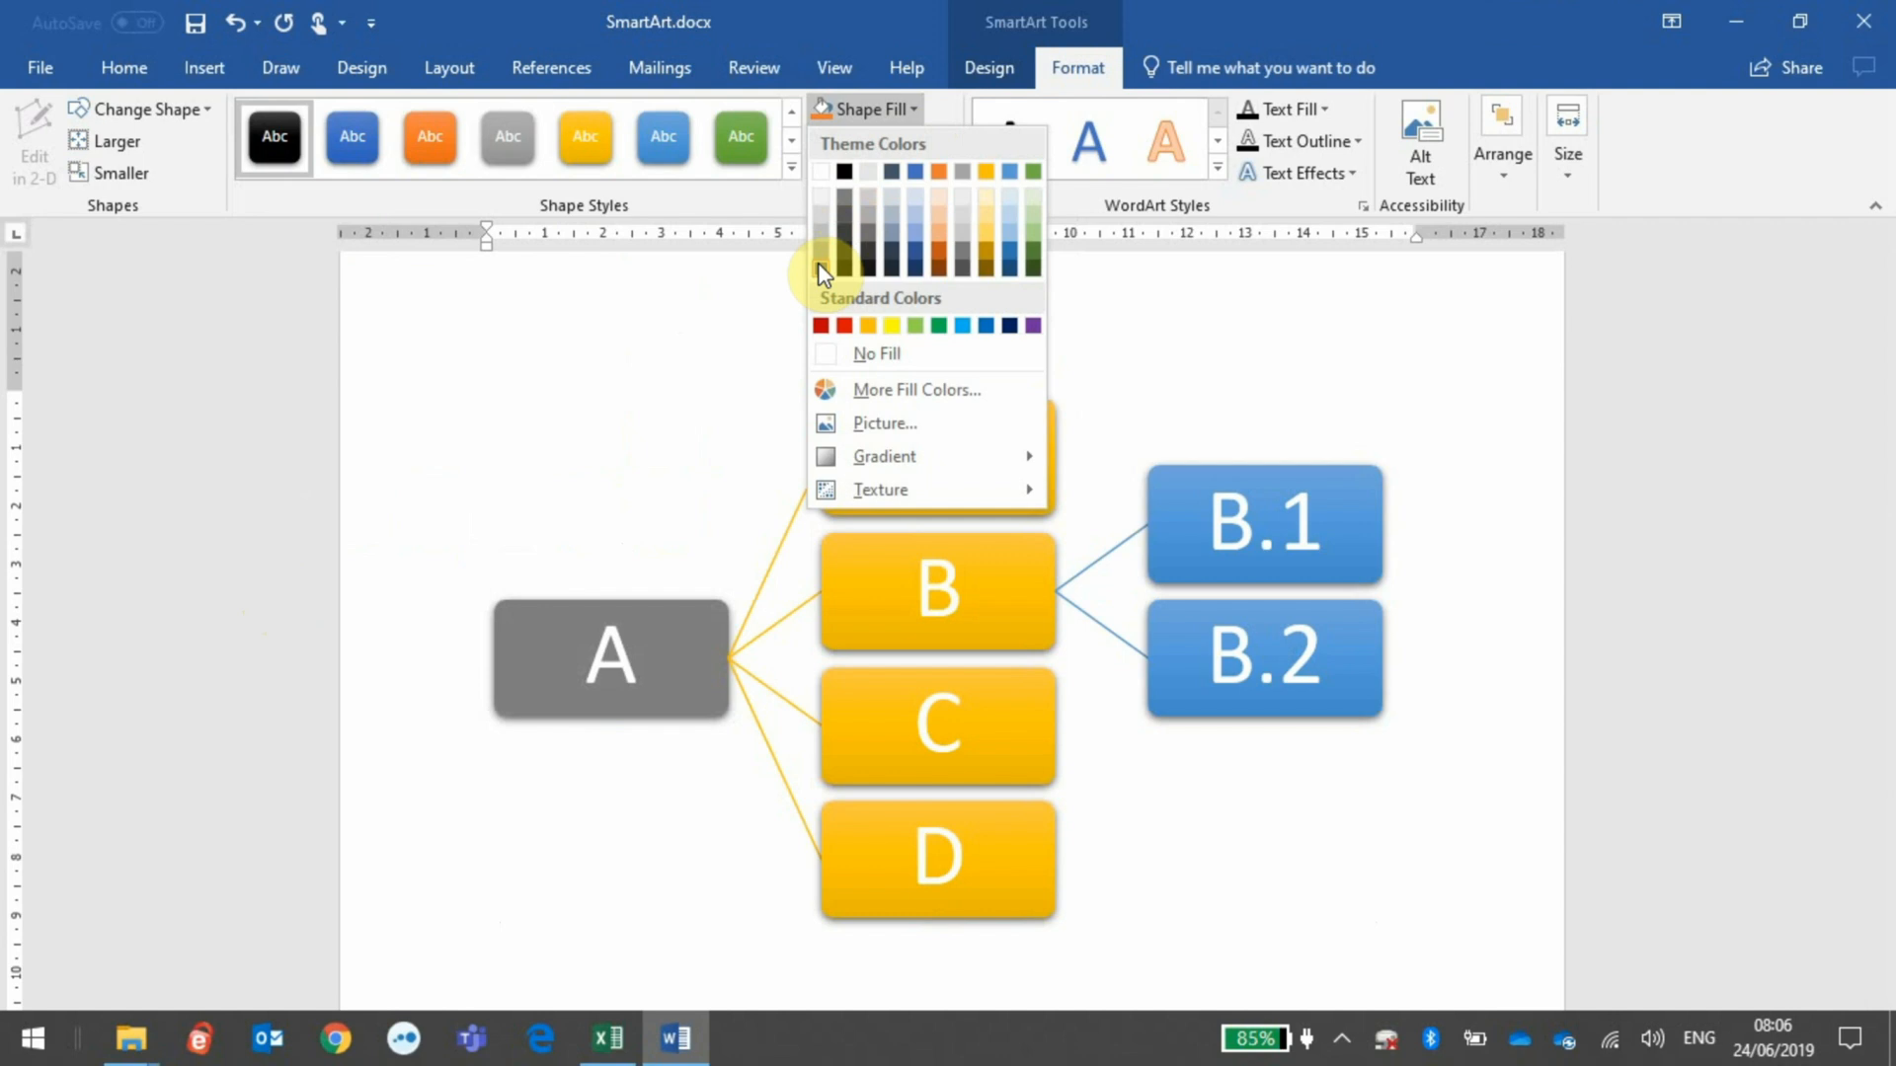
{"action": "left_click", "coordinate": [849, 198]}
{"action": "left_click", "coordinate": [941, 148]}
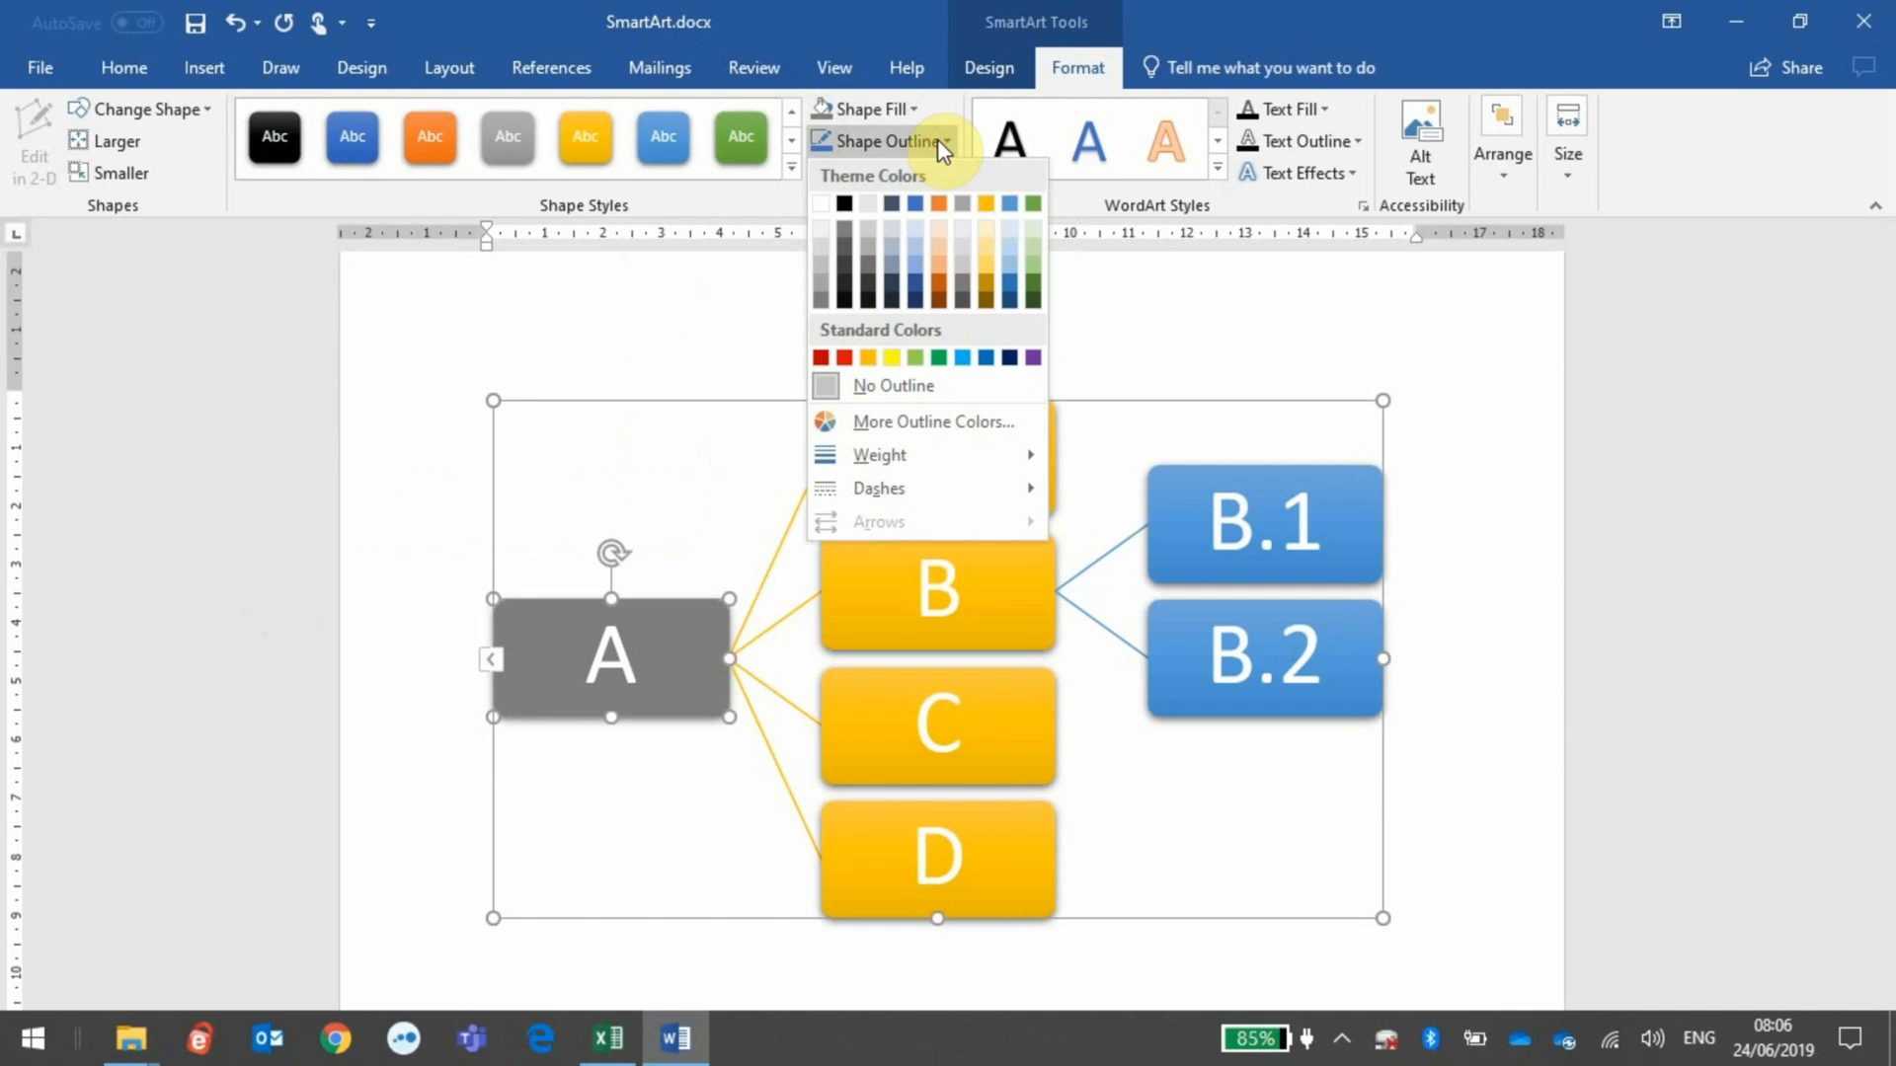
{"action": "left_click", "coordinate": [987, 207]}
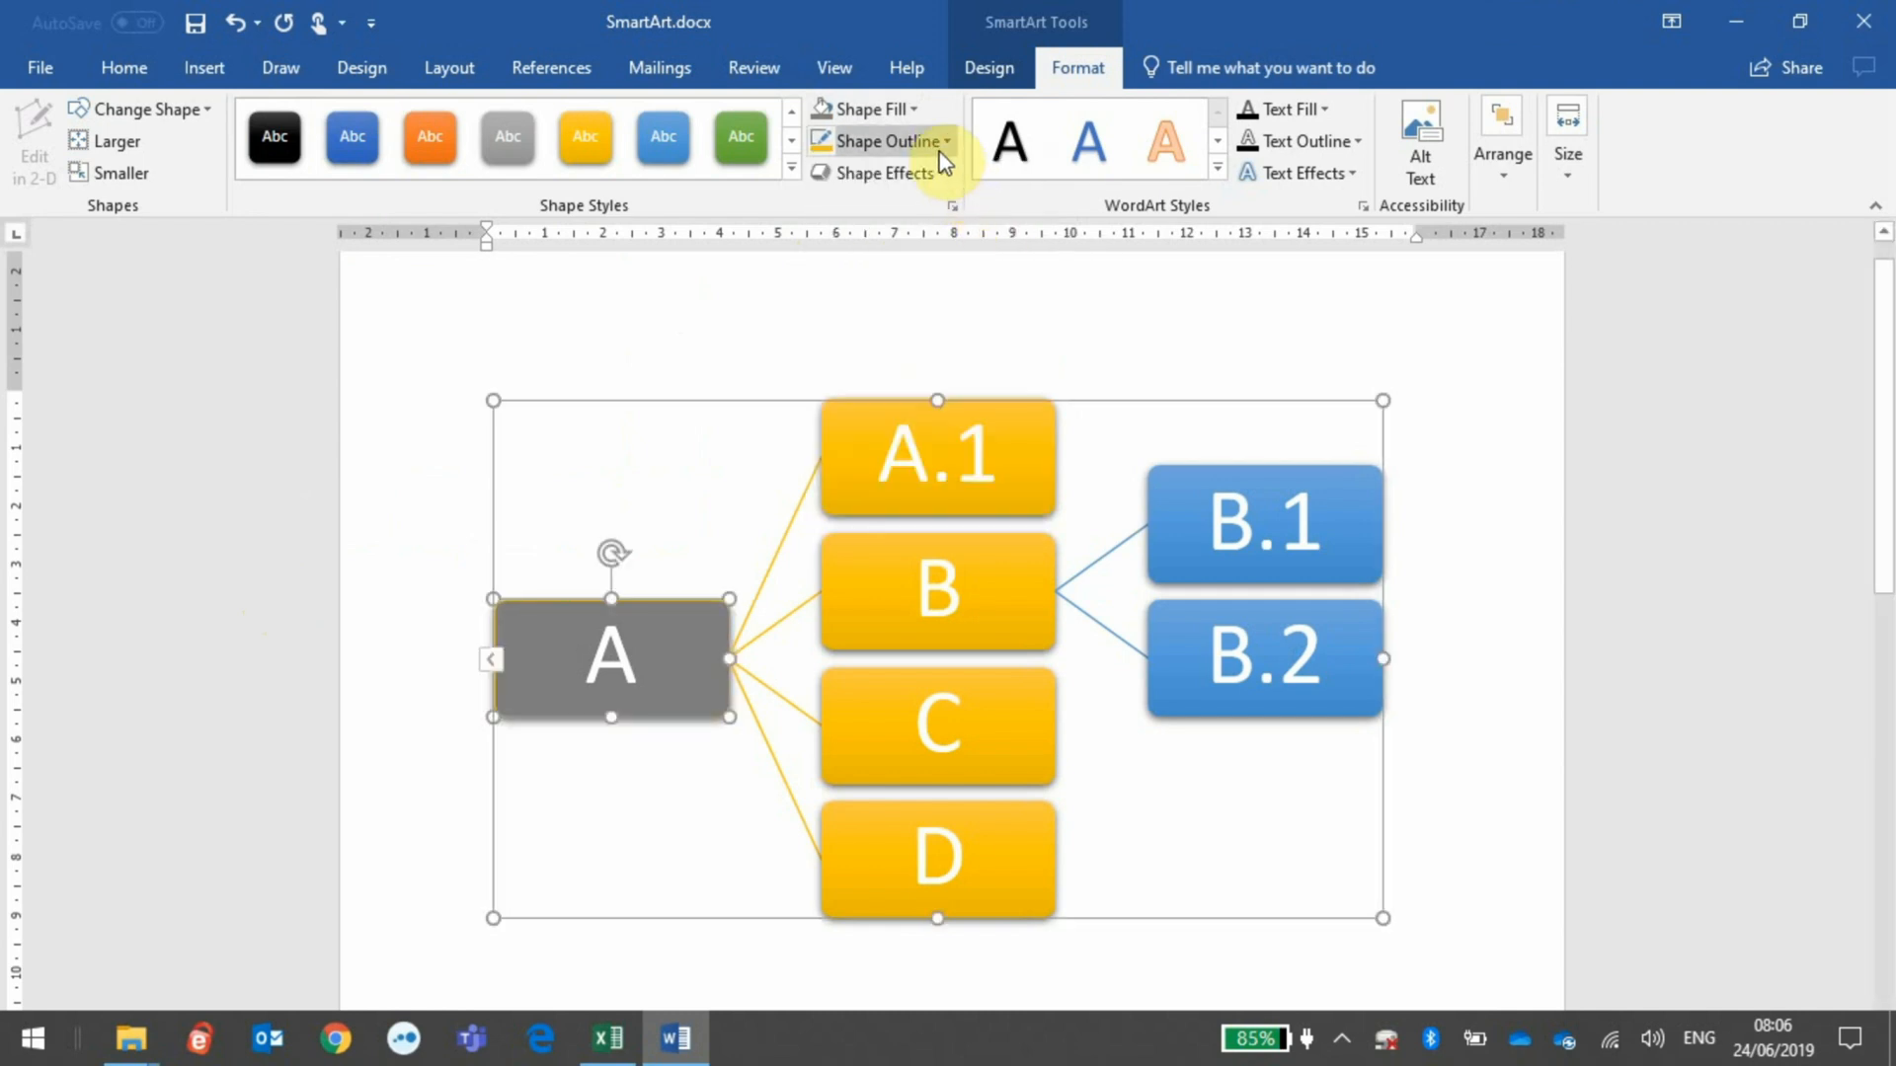
{"action": "left_click", "coordinate": [943, 143]}
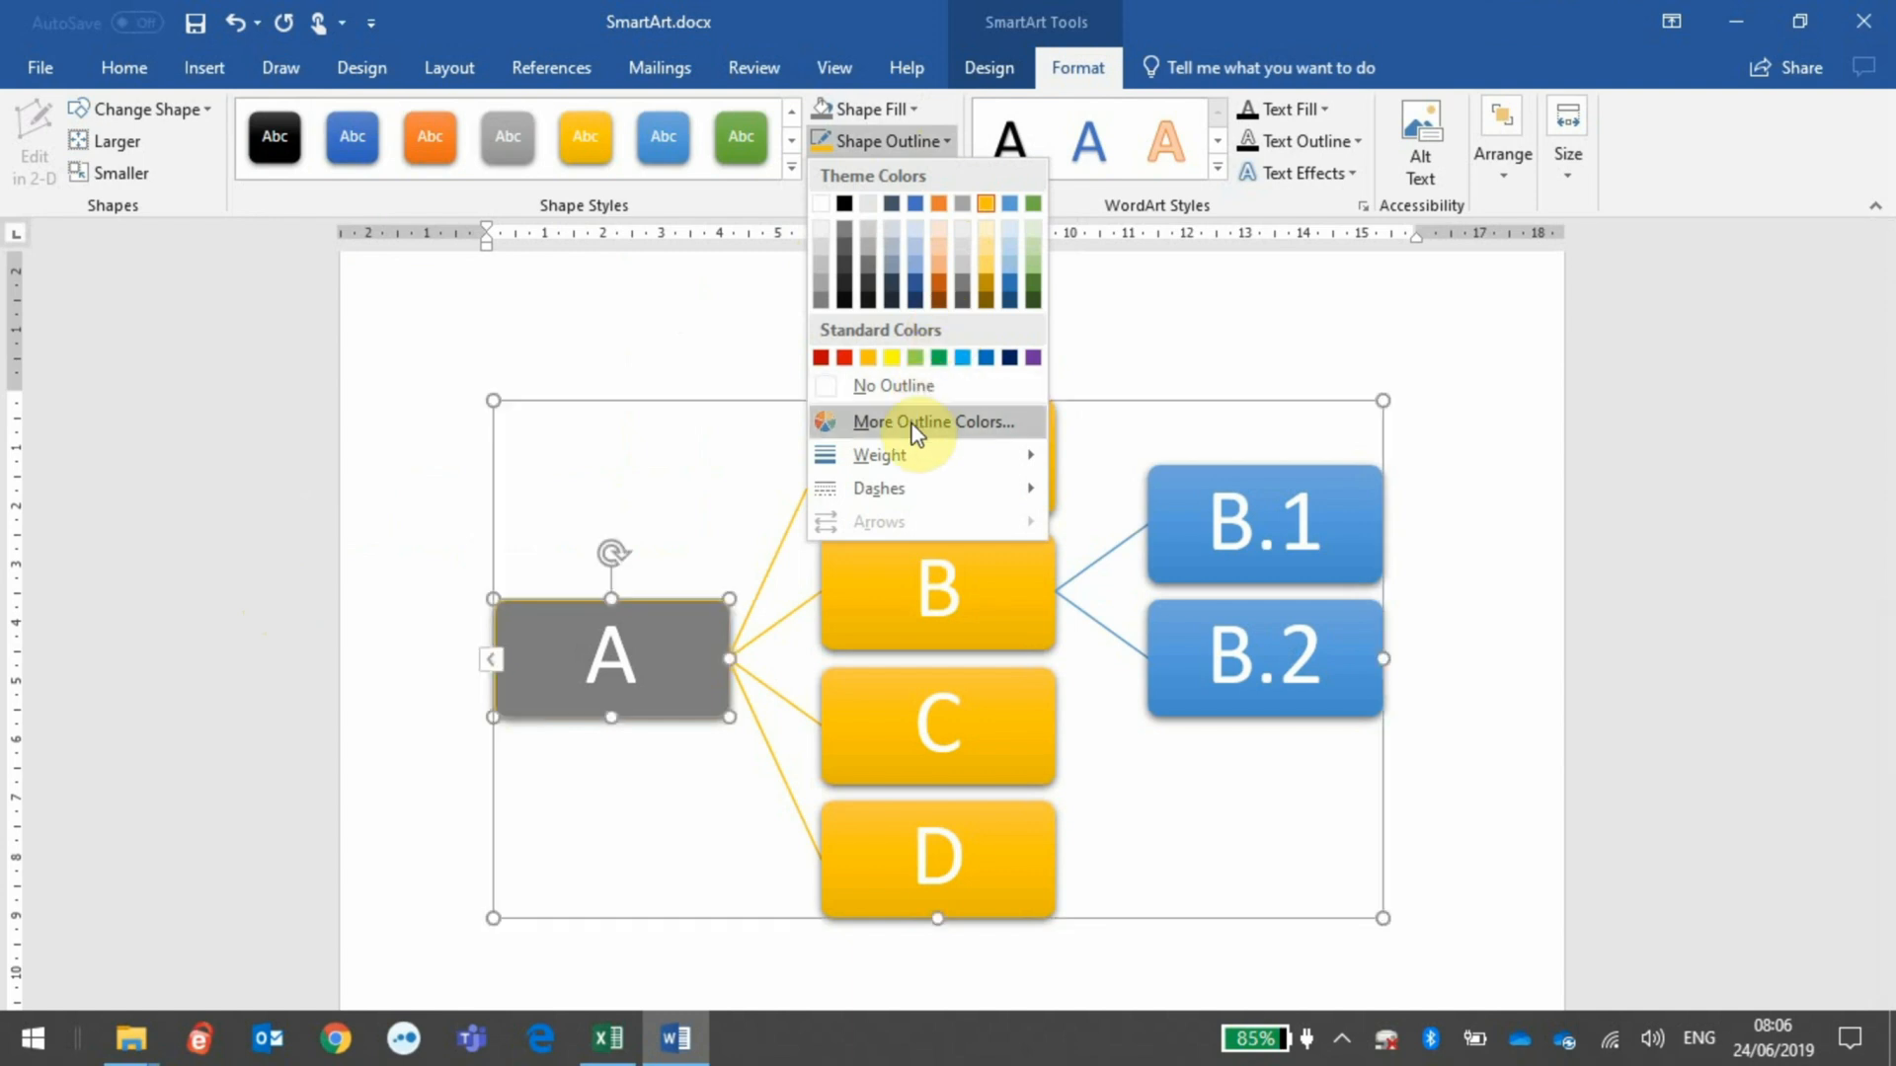
{"action": "mouse_move", "coordinate": [909, 456]}
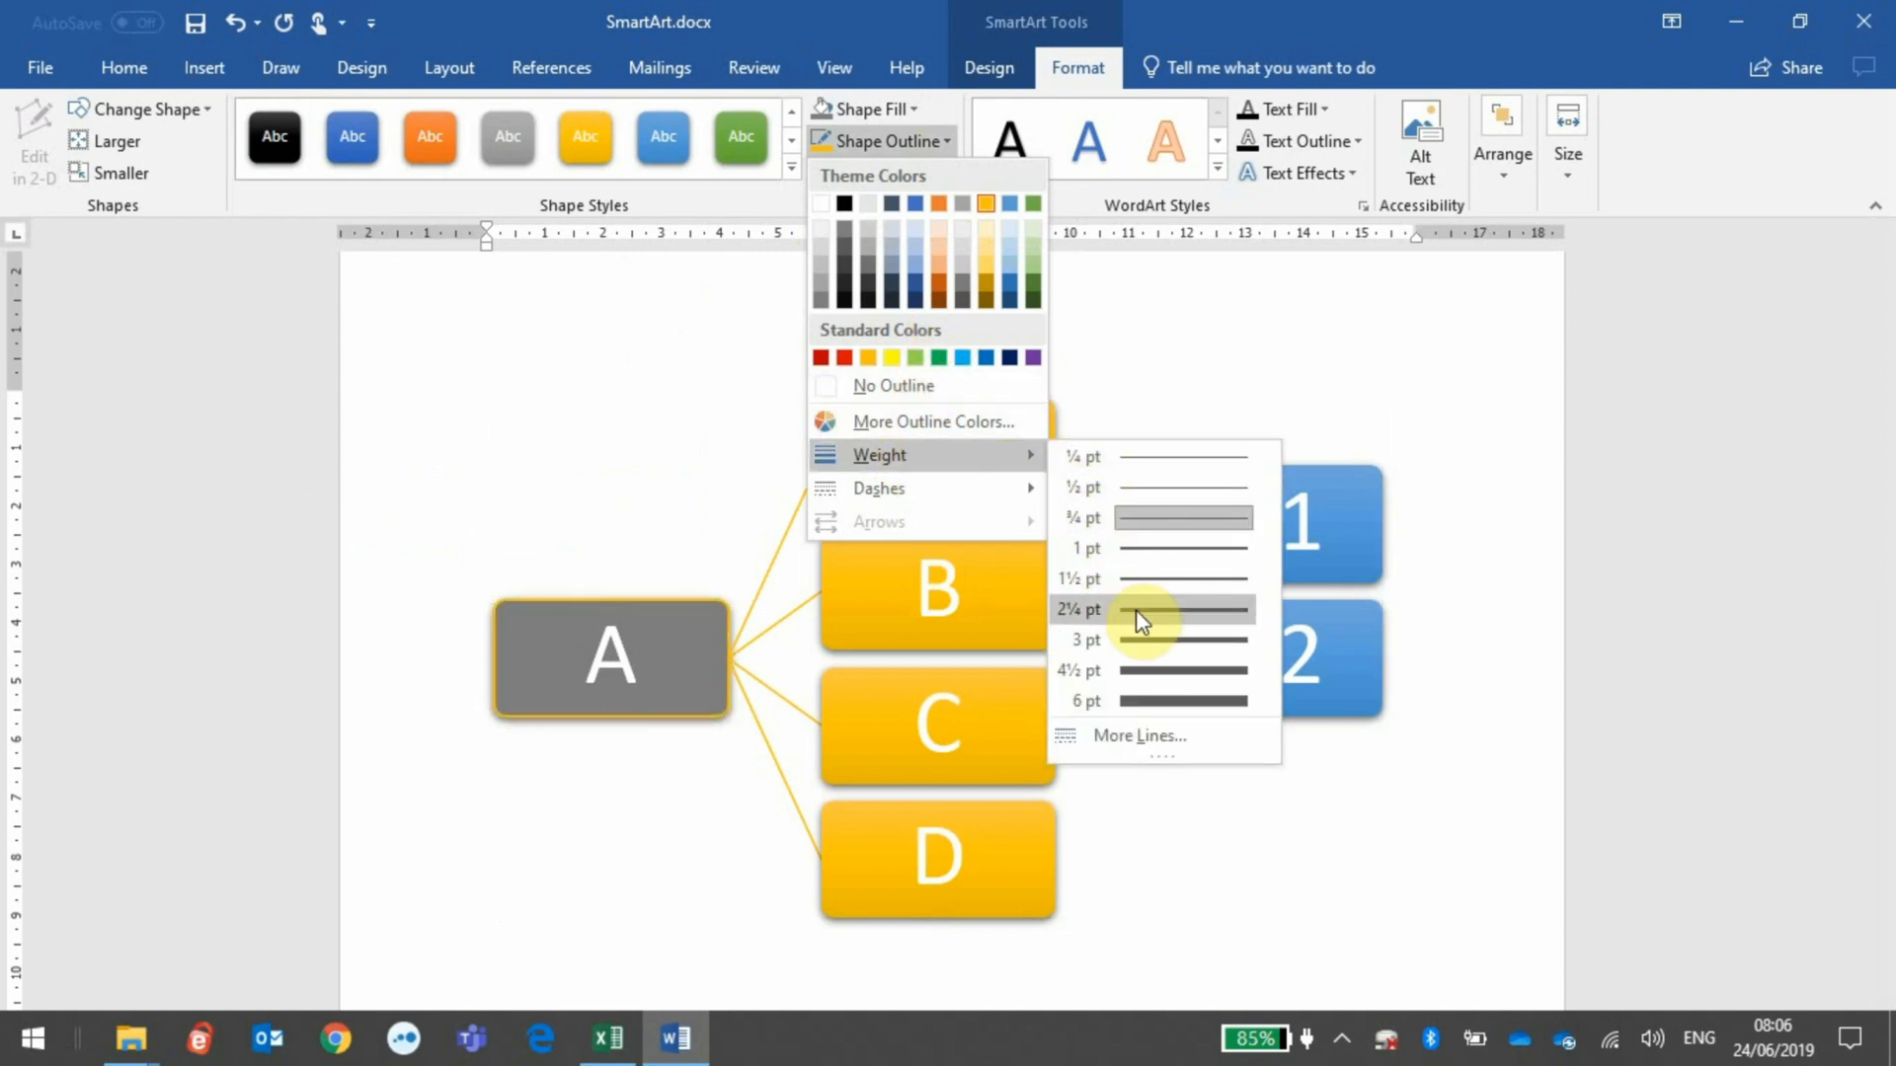
{"action": "left_click", "coordinate": [1153, 705]}
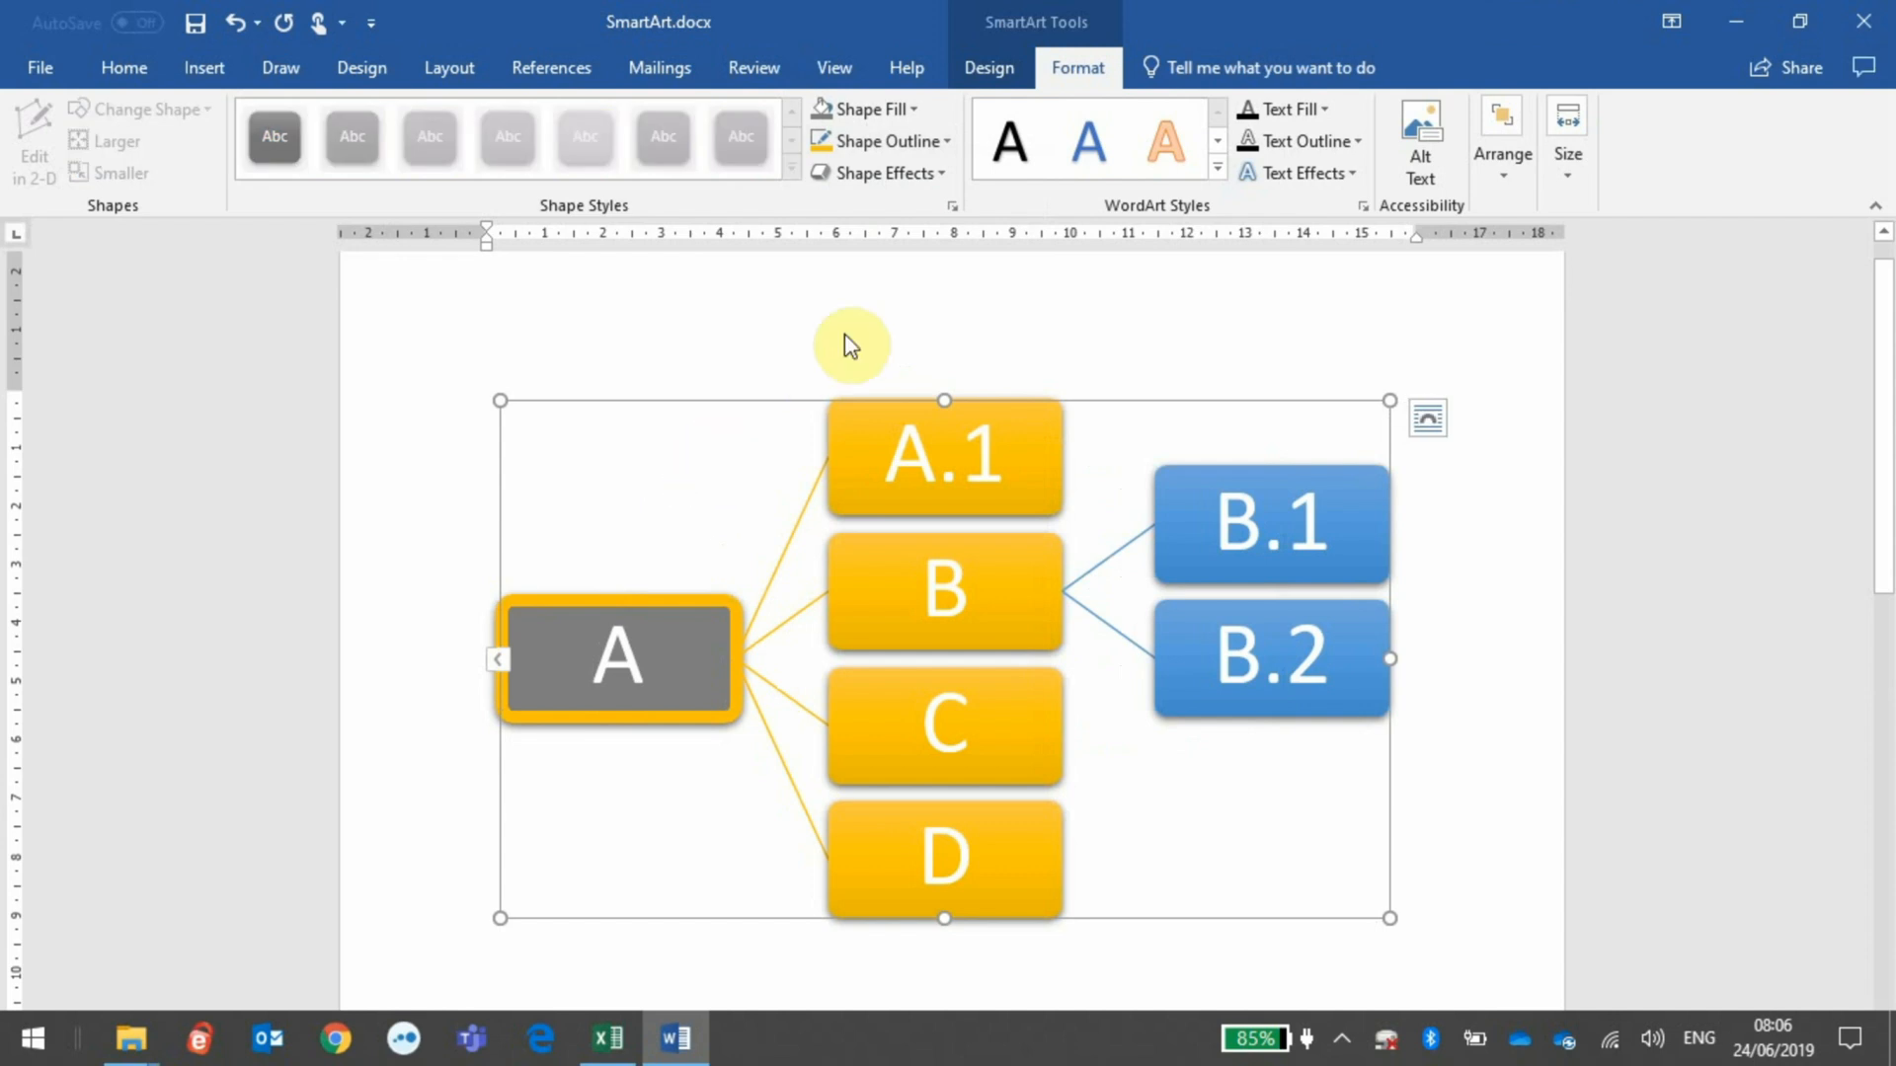